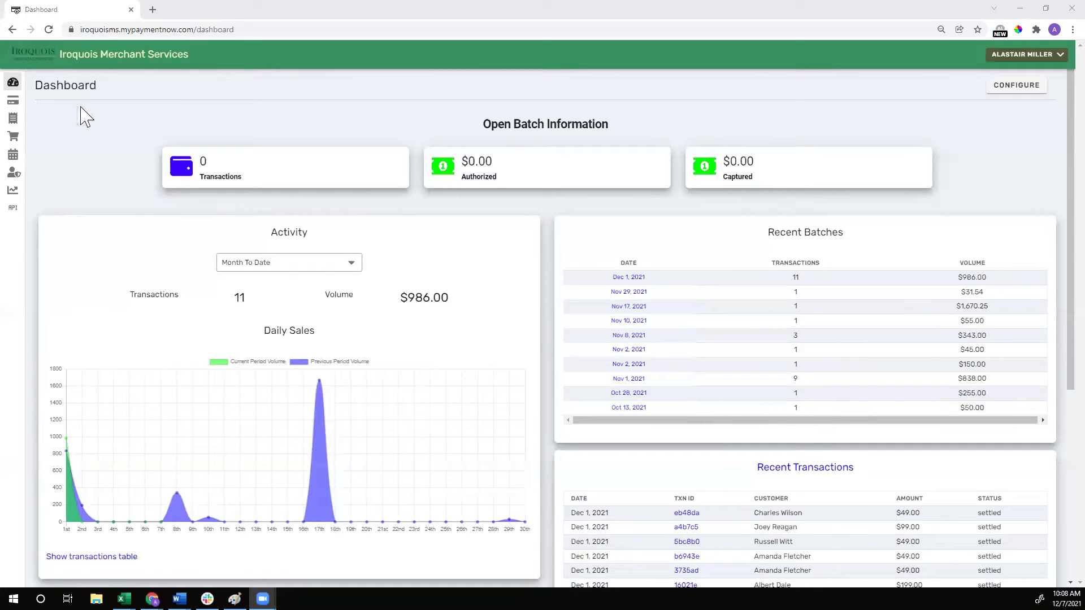
# Step: Scroll through the dashboard, then go to Virtual Terminal in the left sidebar
pyautogui.scroll(-1, 115, 160)
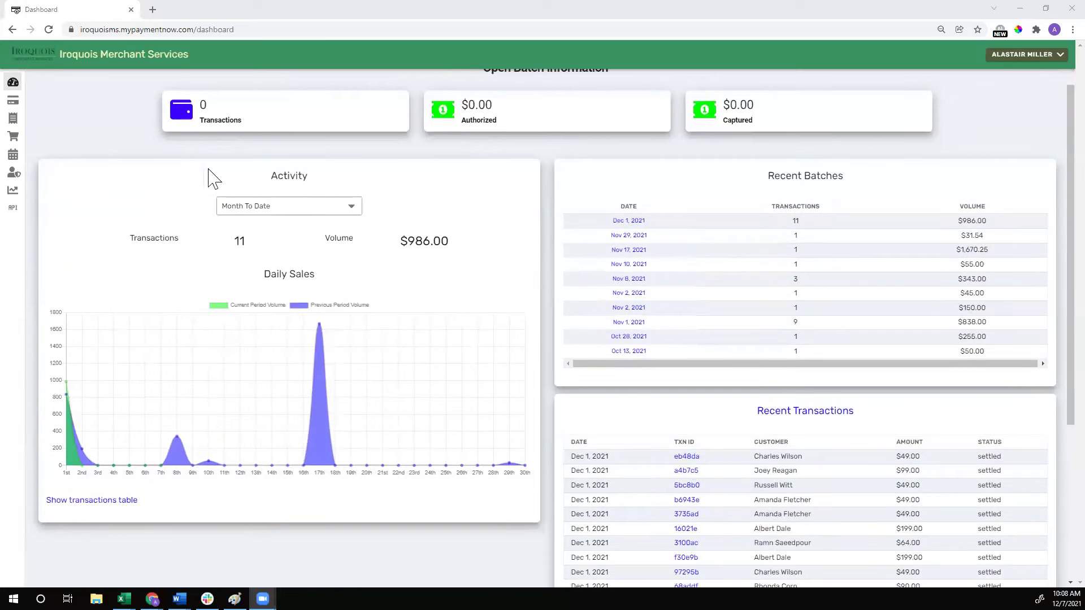
pyautogui.scroll(1, 329, 243)
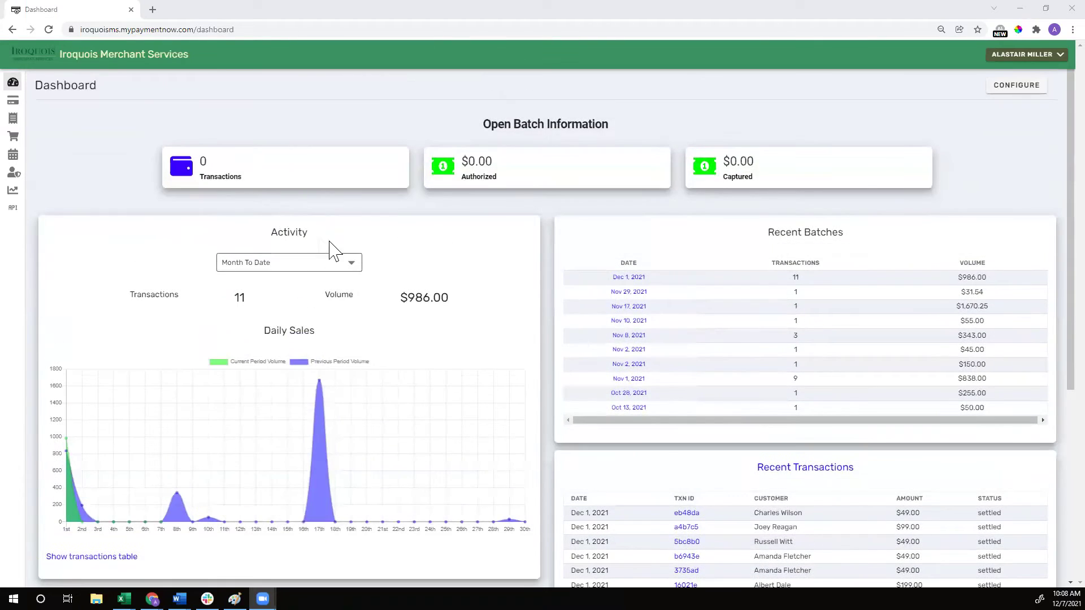
pyautogui.scroll(-1, 333, 260)
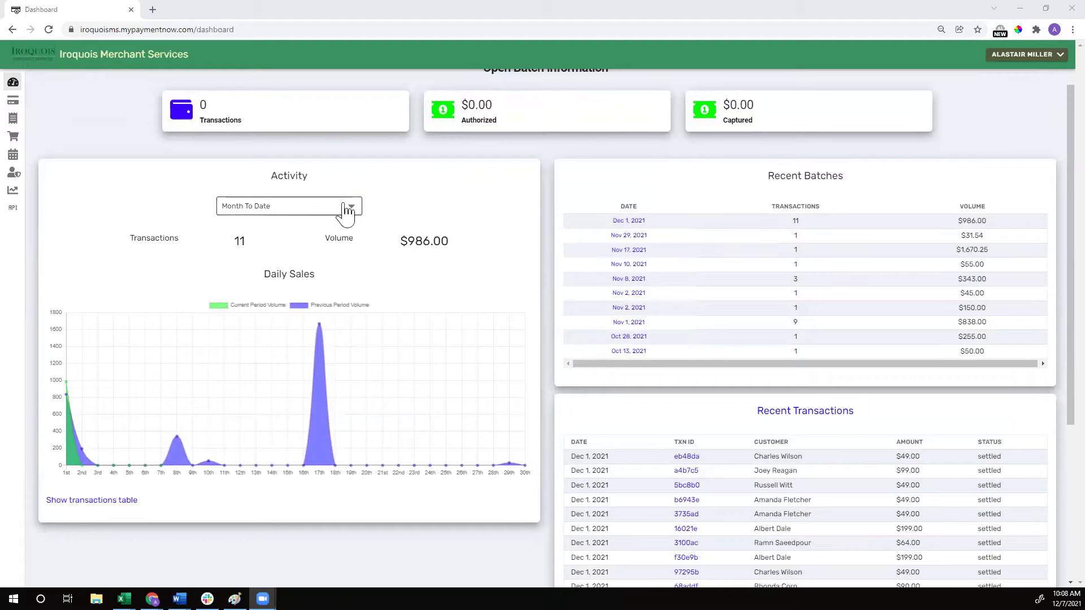
pyautogui.scroll(-2, 893, 443)
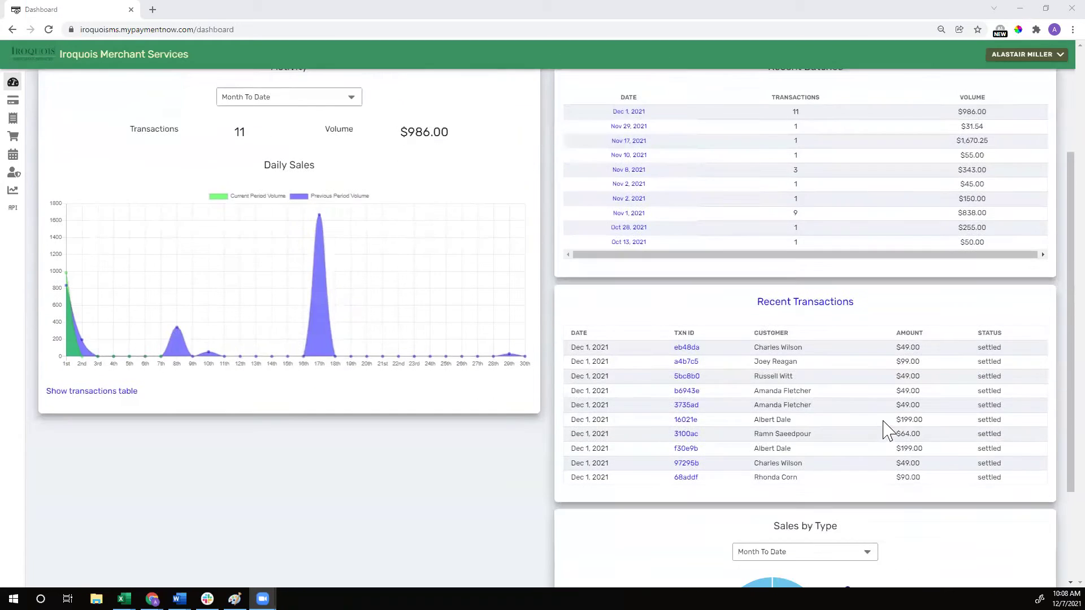
pyautogui.scroll(2, 716, 271)
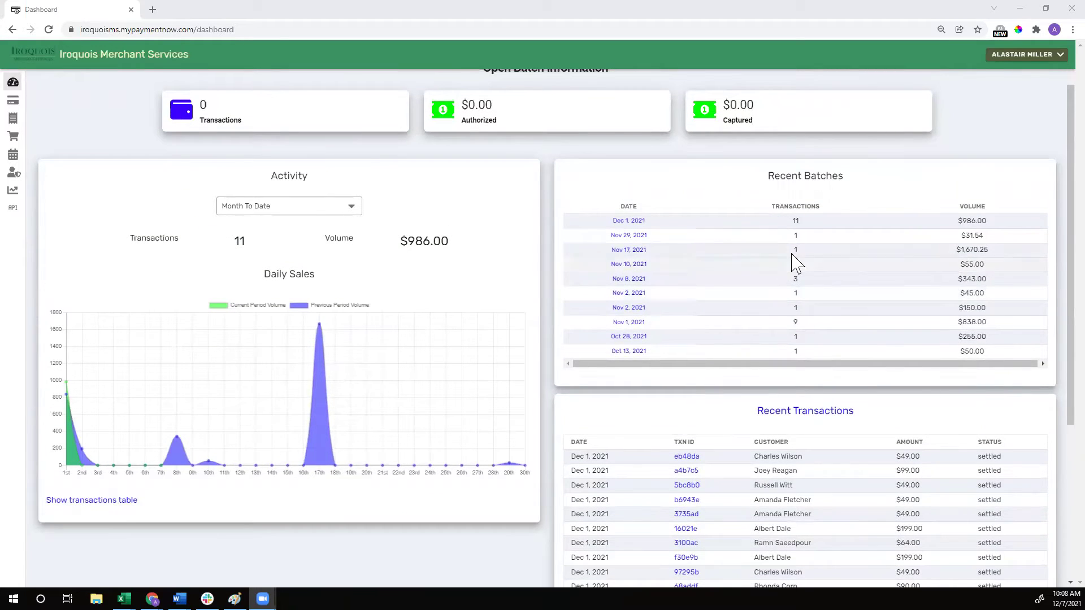
pyautogui.scroll(1, 785, 281)
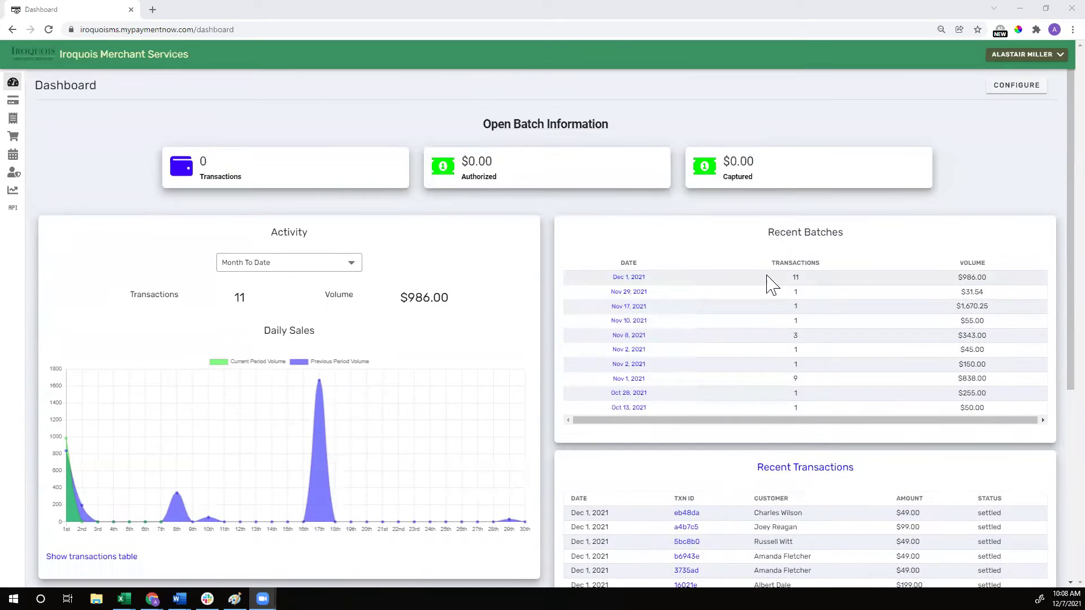
pyautogui.moveTo(25, 101)
pyautogui.click(36, 102)
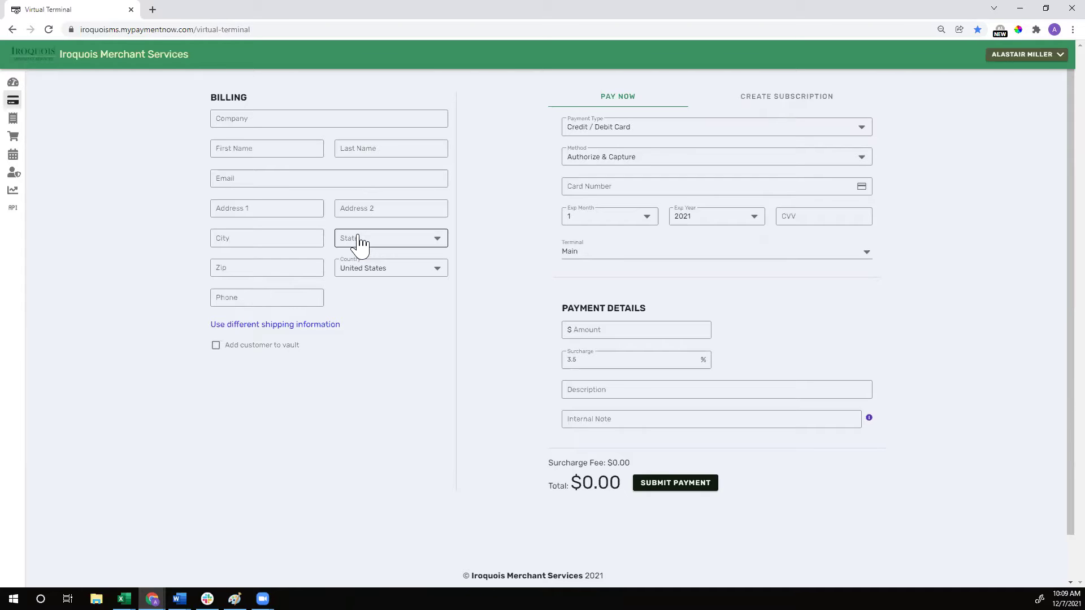
# Step: Fill in the customer's first and last name, street address, city, zip code and phone number
pyautogui.click(289, 148)
pyautogui.press('Tab')
pyautogui.press('Tab')
pyautogui.press('Tab')
pyautogui.write('10')
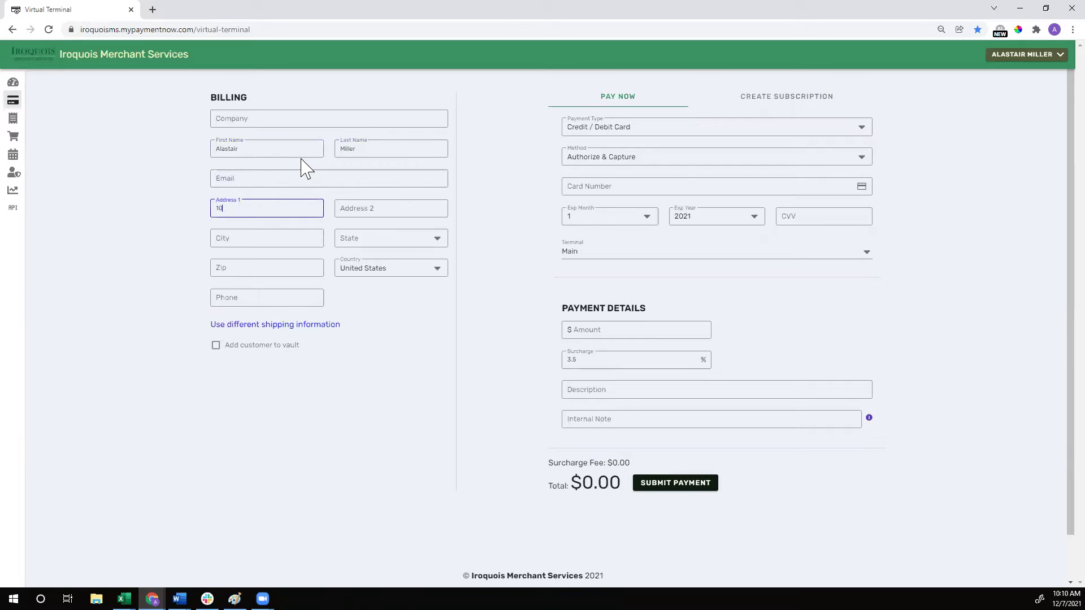
pyautogui.press('Tab')
pyautogui.press('Tab')
pyautogui.write('Nashvilkle')
pyautogui.press('Tab')
pyautogui.press('Tab')
pyautogui.write('37205')
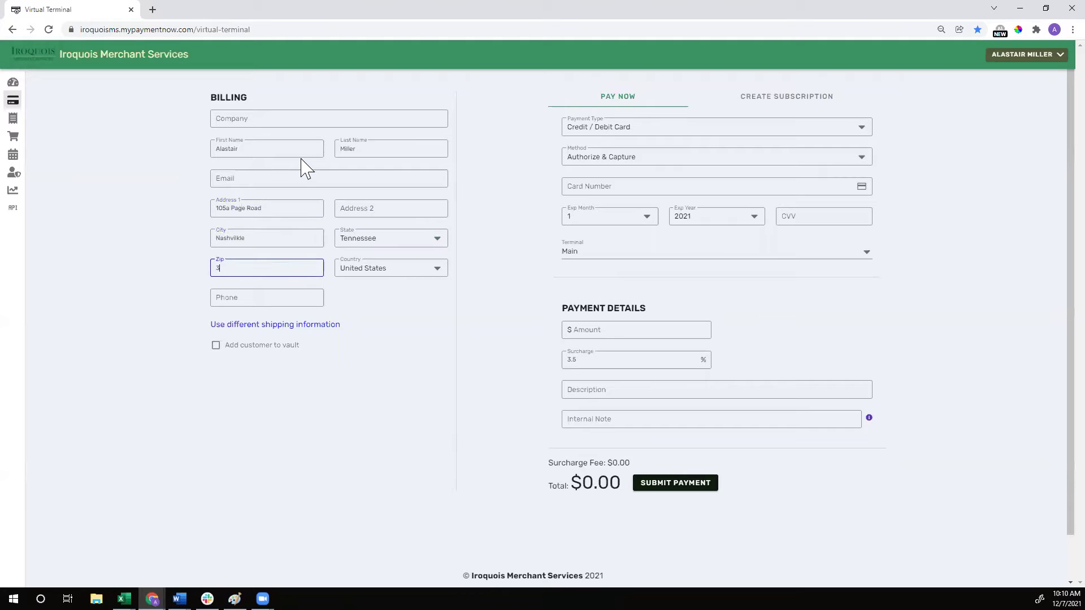
pyautogui.press('Tab')
pyautogui.press('Tab')
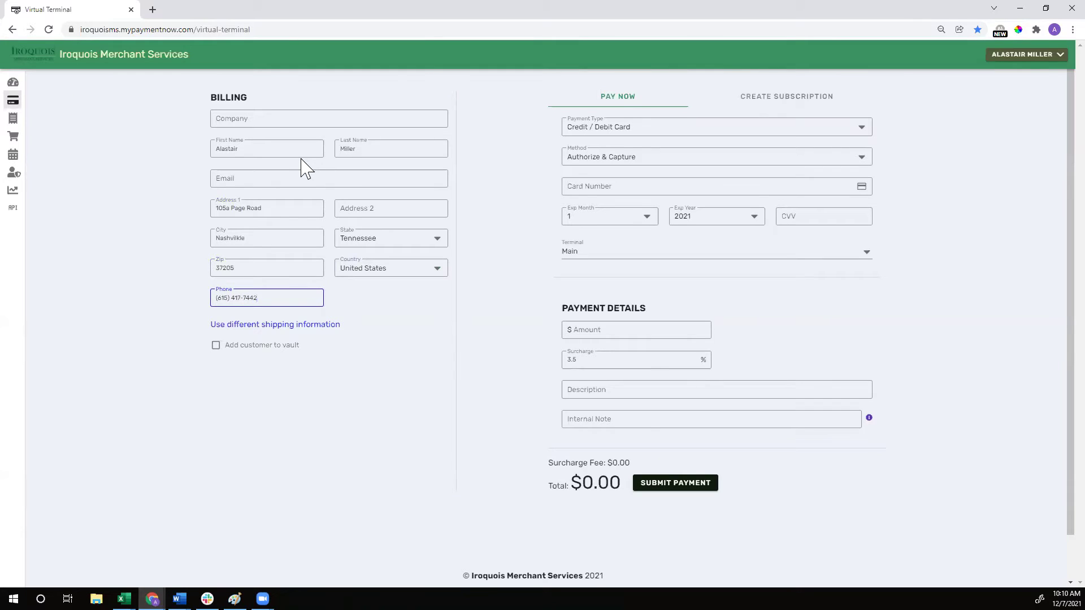
# Step: Enter the card number, clearing a mistyped first attempt
pyautogui.click(583, 180)
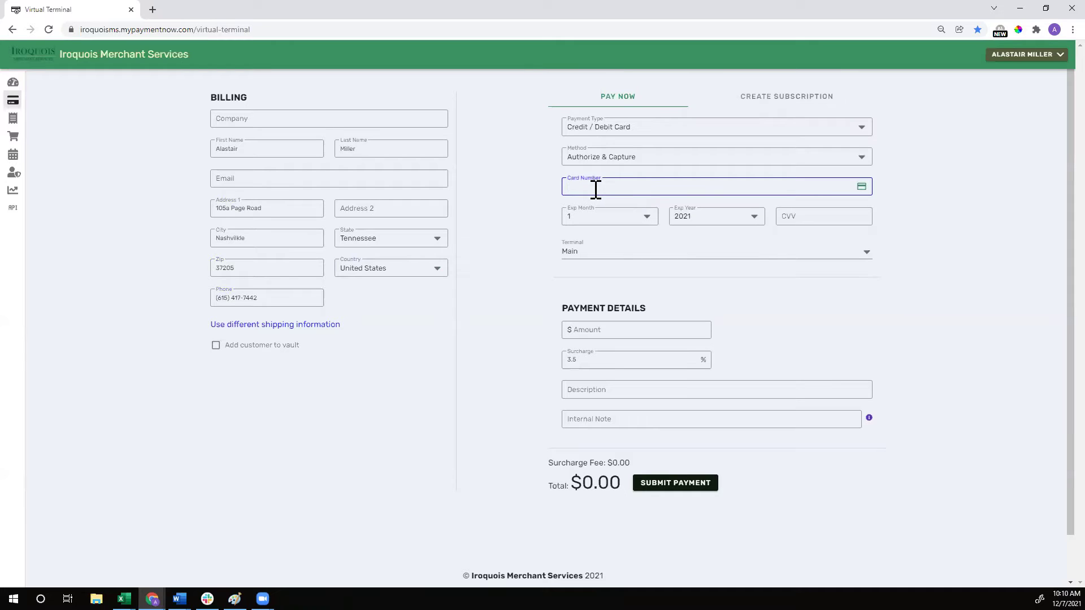
pyautogui.write('4355 443')
pyautogui.press('BackSpace')
pyautogui.press('BackSpace')
pyautogui.press('BackSpace')
pyautogui.press('BackSpace')
pyautogui.press('BackSpace')
pyautogui.press('Tab')
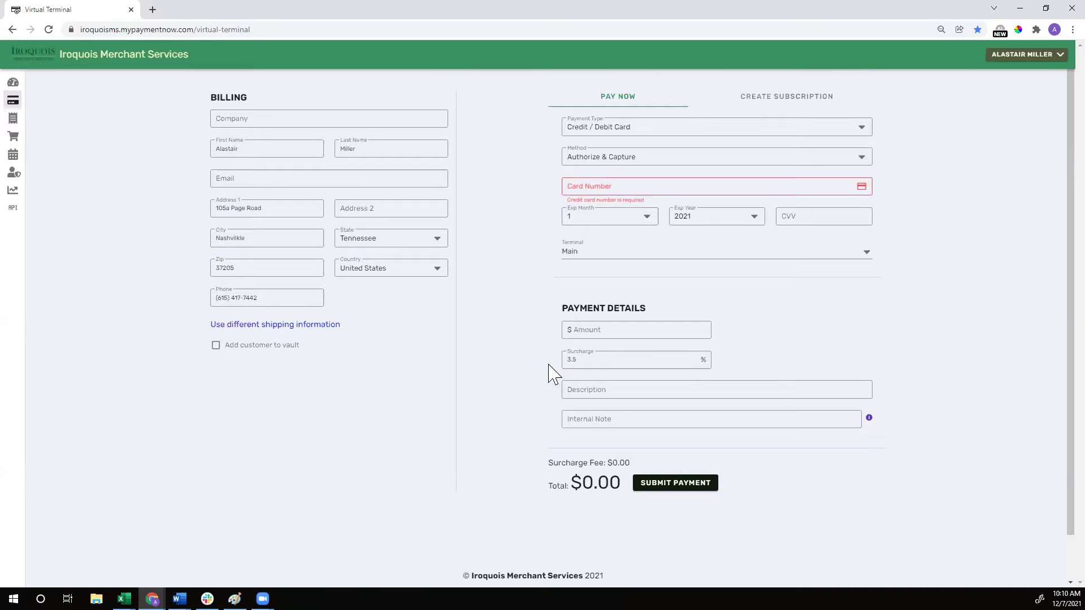
pyautogui.click(579, 364)
pyautogui.click(592, 184)
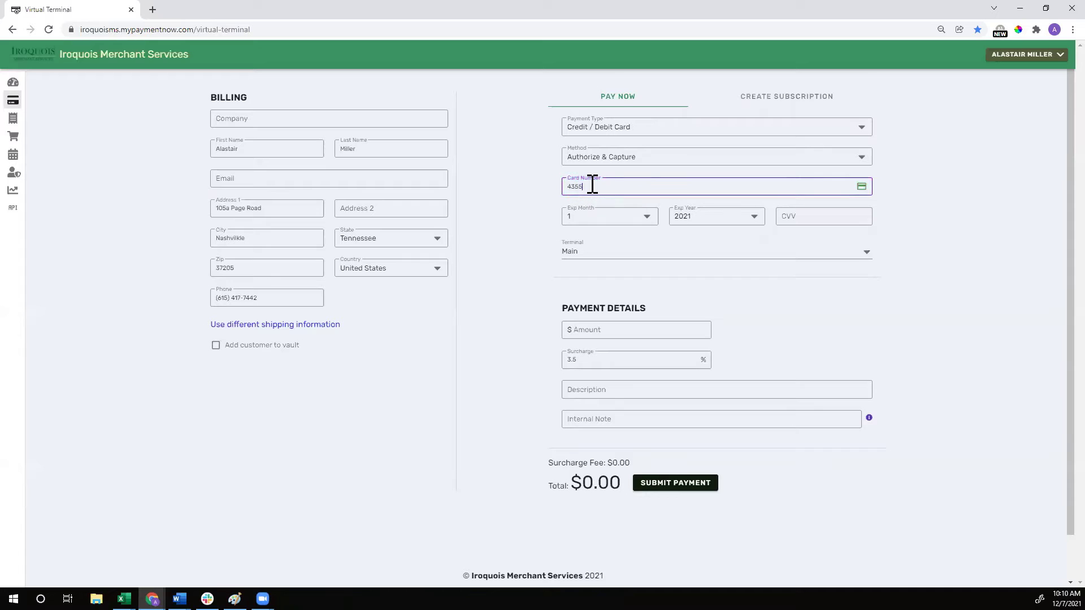
# Step: Replace the card number with a corrected one and set the amount to 1 ($1.04 with surcharge)
pyautogui.click(591, 332)
pyautogui.write('100')
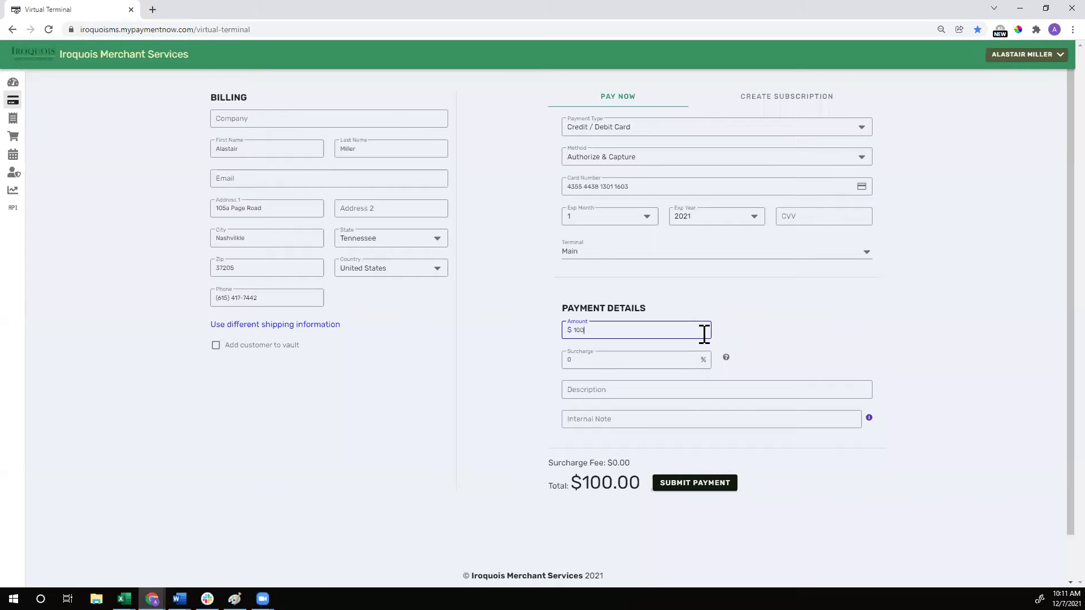
pyautogui.tripleClick(632, 186)
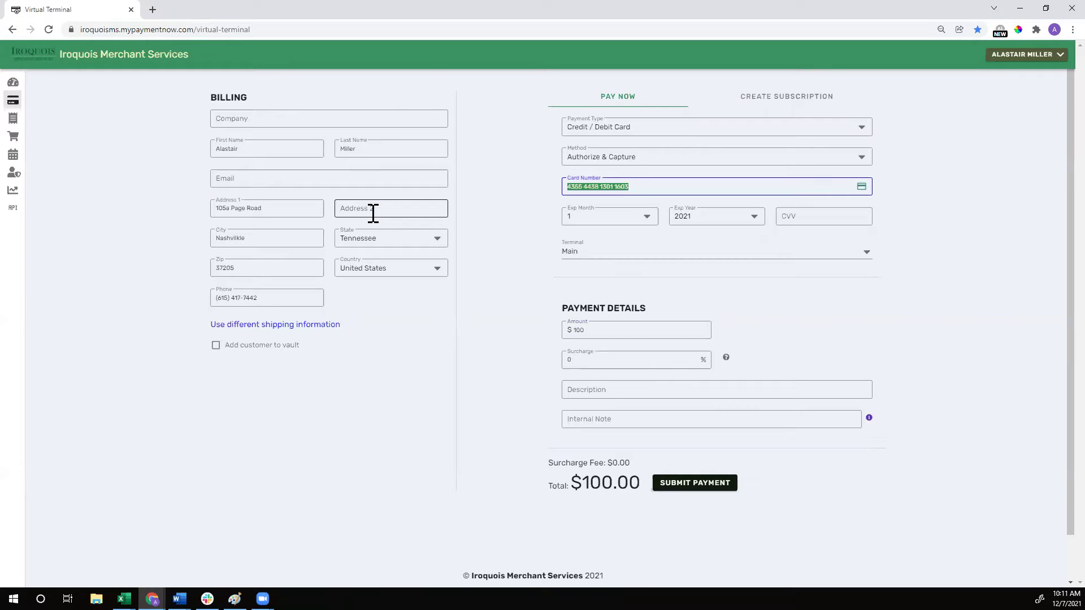
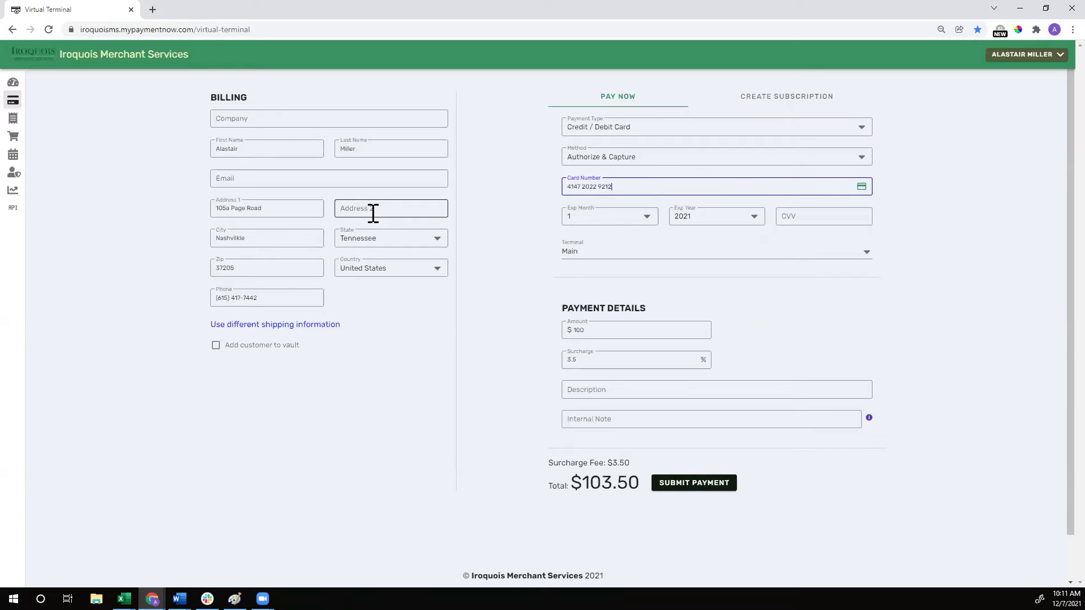
pyautogui.click(535, 414)
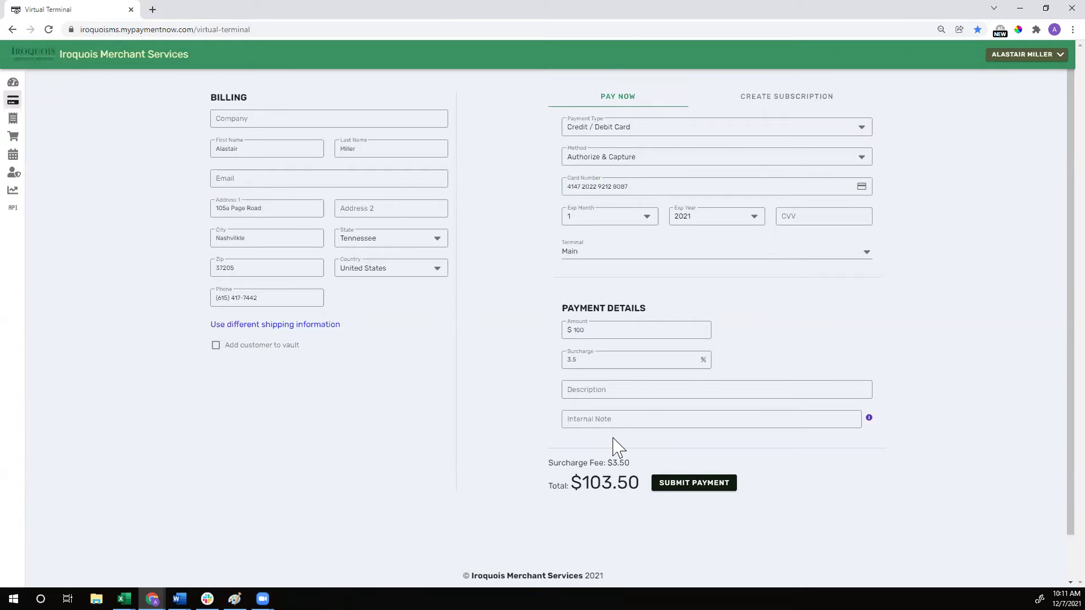
pyautogui.doubleClick(605, 330)
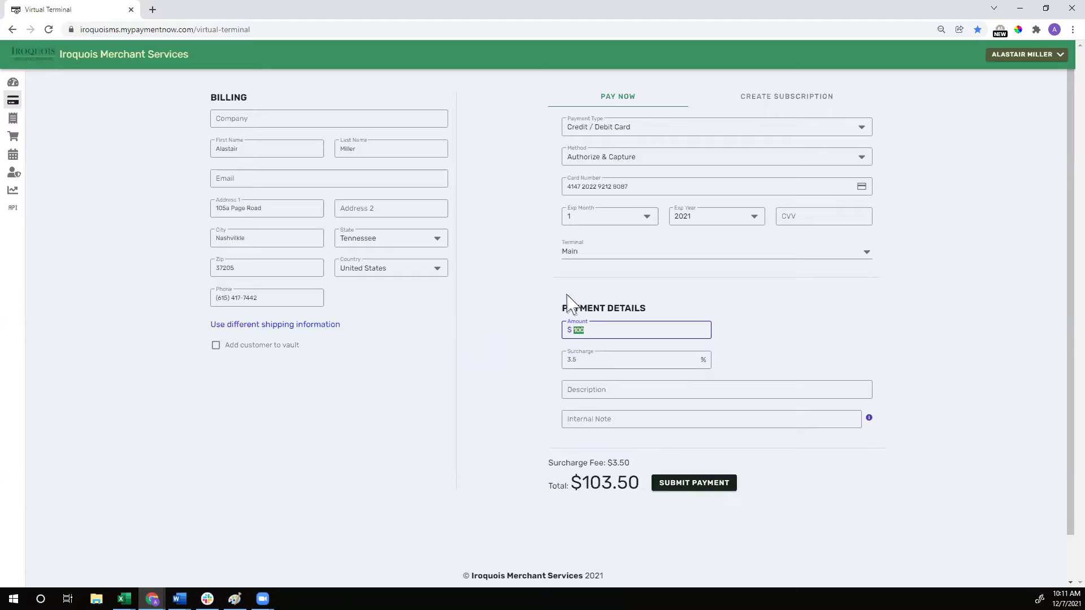
pyautogui.write('1')
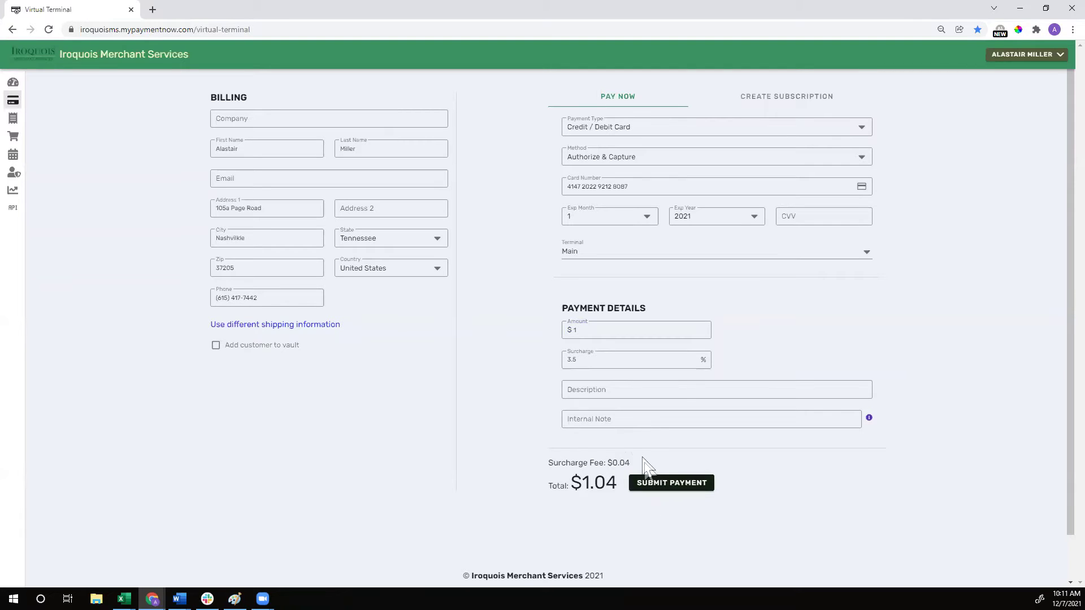
# Step: Add an internal note and a payment description, then submit the $1.04 payment
pyautogui.click(618, 421)
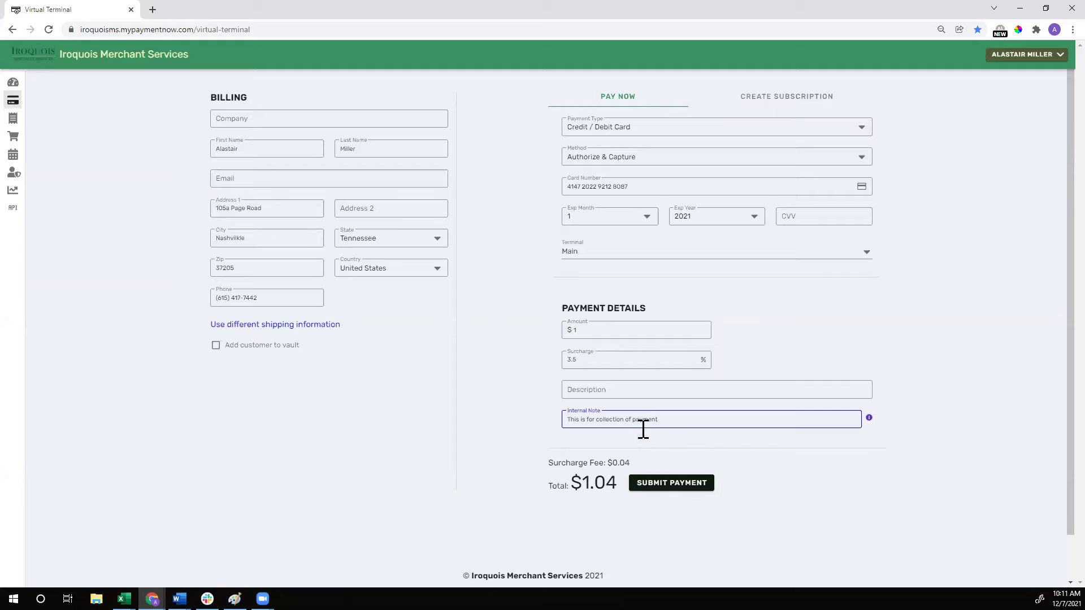
pyautogui.click(598, 389)
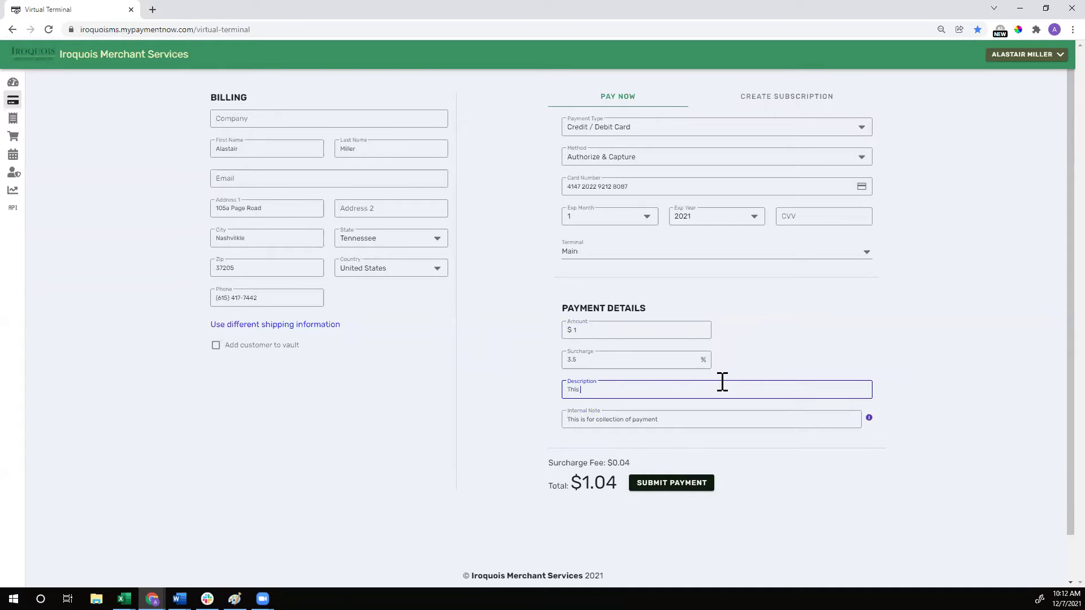
pyautogui.press('BackSpace')
pyautogui.press('BackSpace')
pyautogui.click(695, 493)
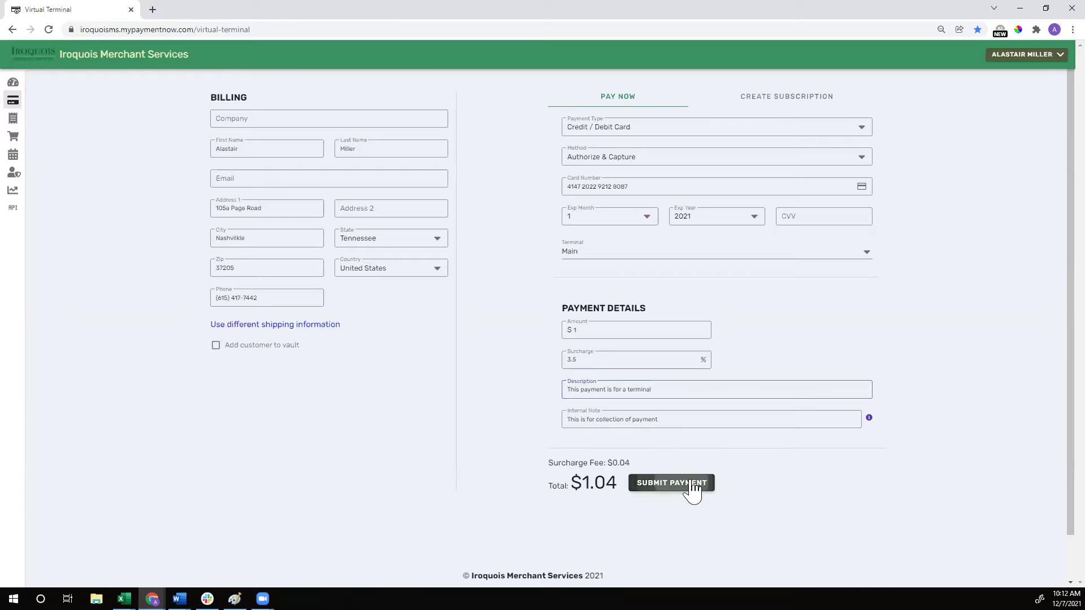
# Step: Set expiry year 2025, enter the CVV, submit the $1.04 payment, then return to the dashboard
pyautogui.click(729, 222)
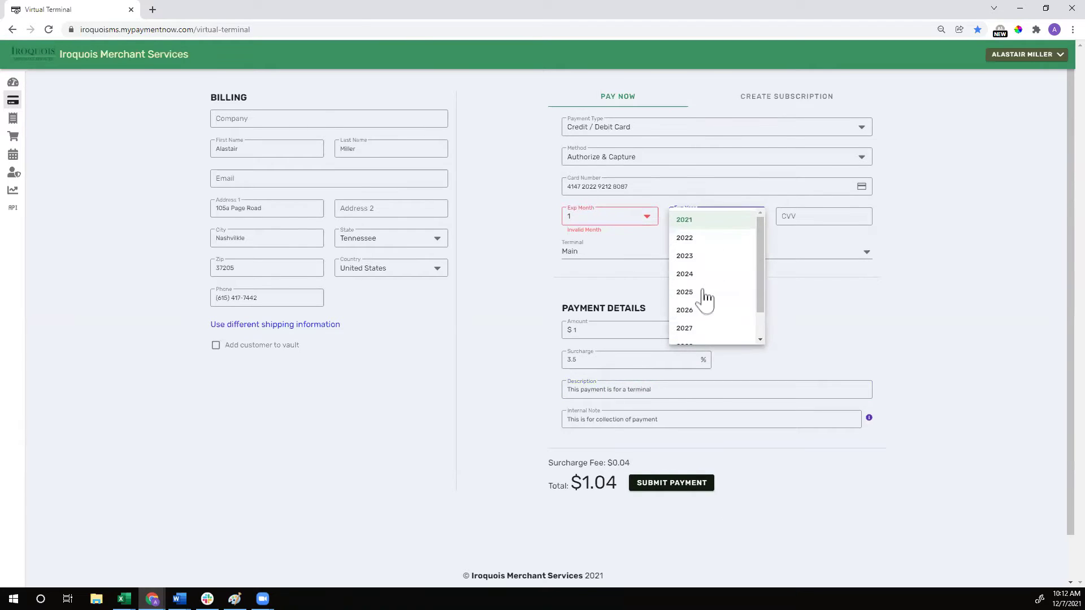
pyautogui.click(701, 293)
pyautogui.click(811, 215)
pyautogui.click(671, 483)
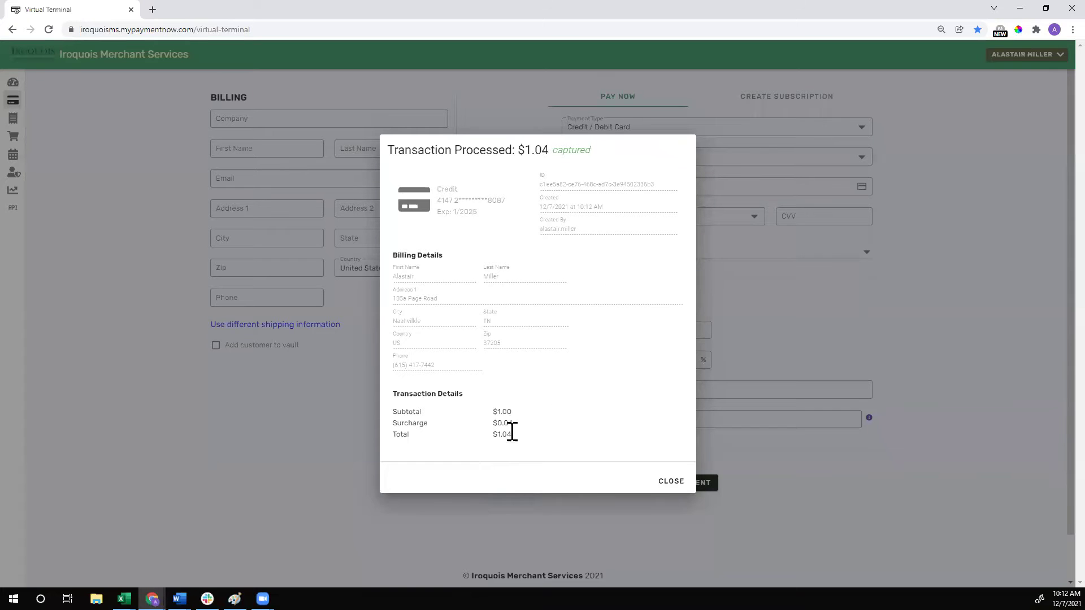
pyautogui.click(673, 483)
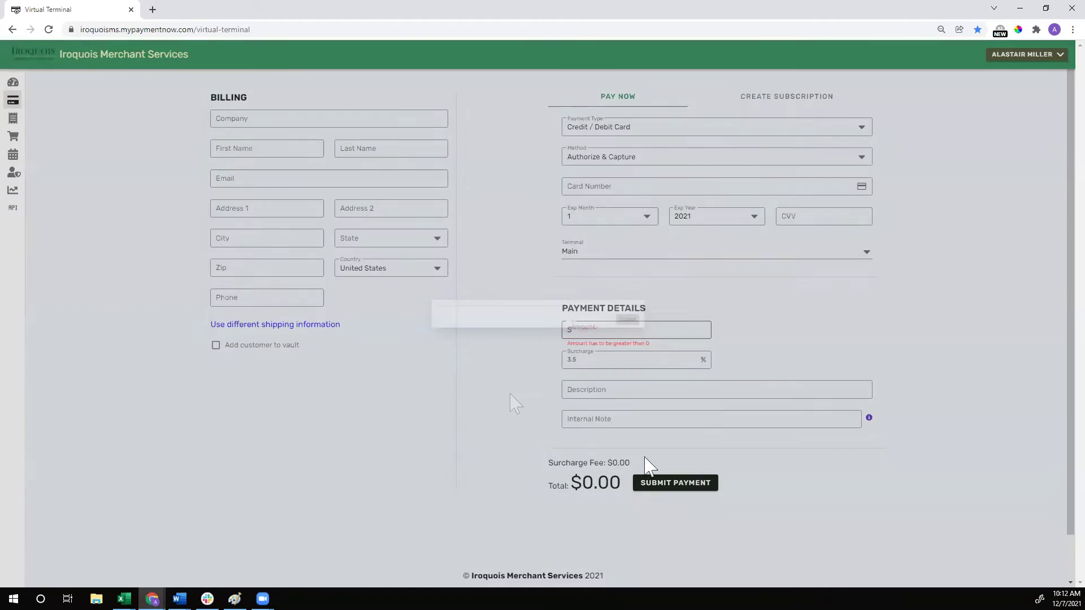
pyautogui.click(40, 85)
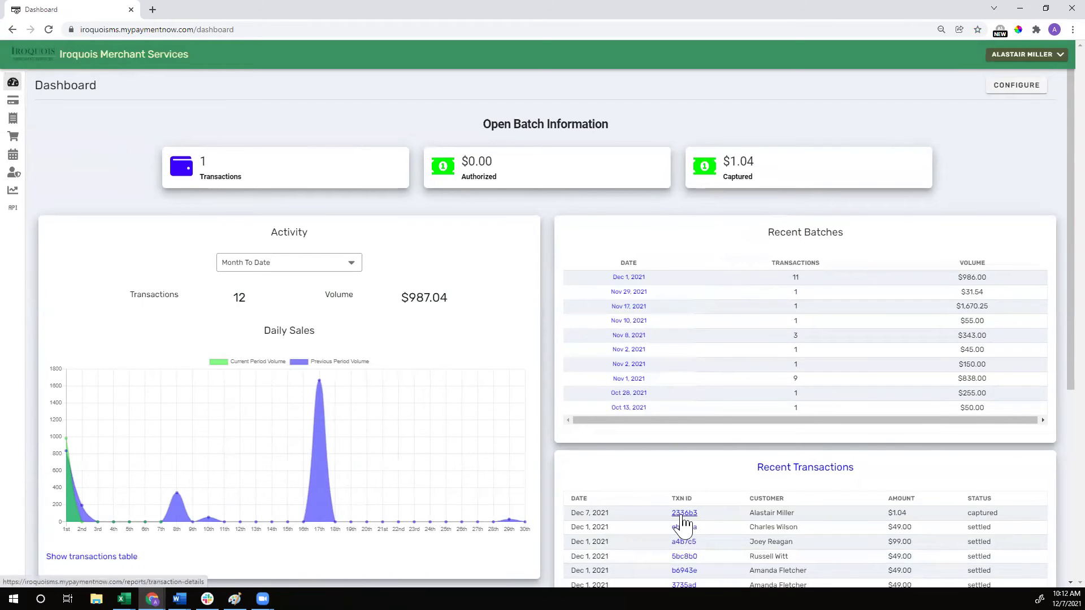
# Step: Open the $1.04 transaction's details from the report and void the test payment
pyautogui.scroll(-2, 694, 497)
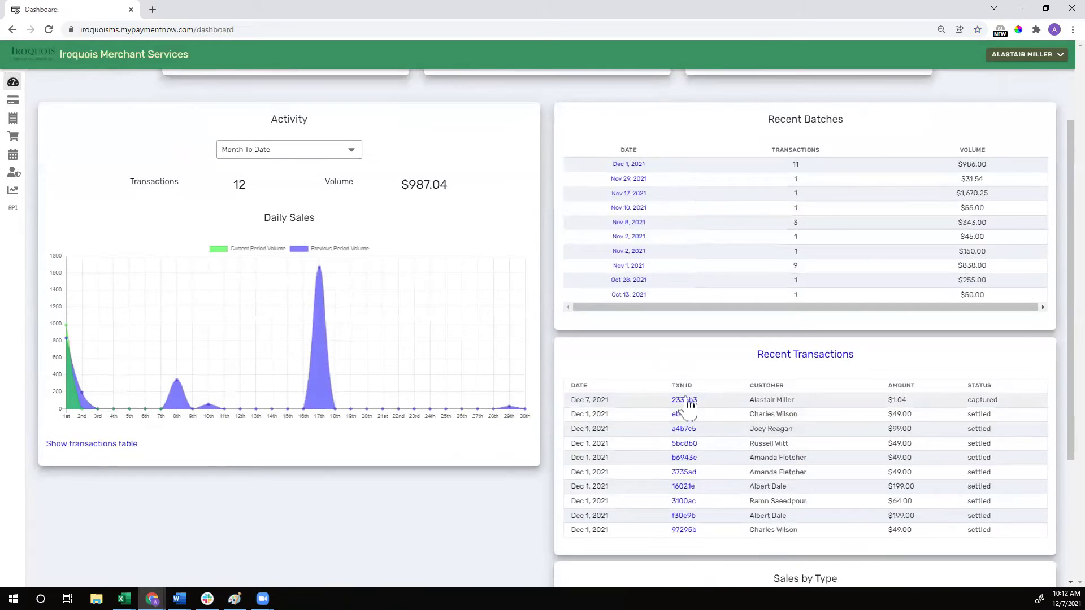
pyautogui.click(684, 401)
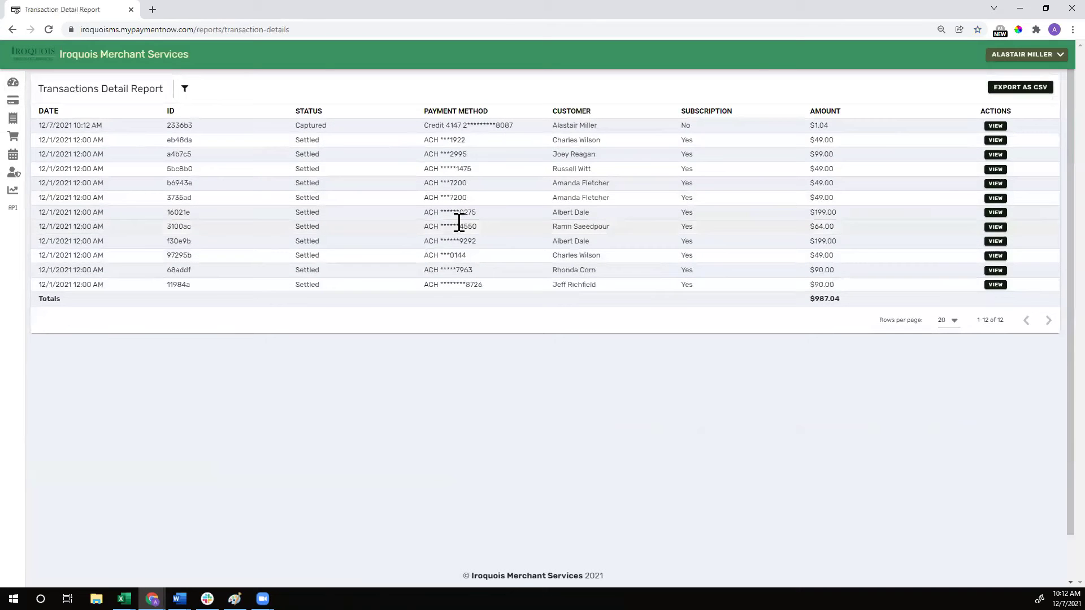
pyautogui.click(996, 126)
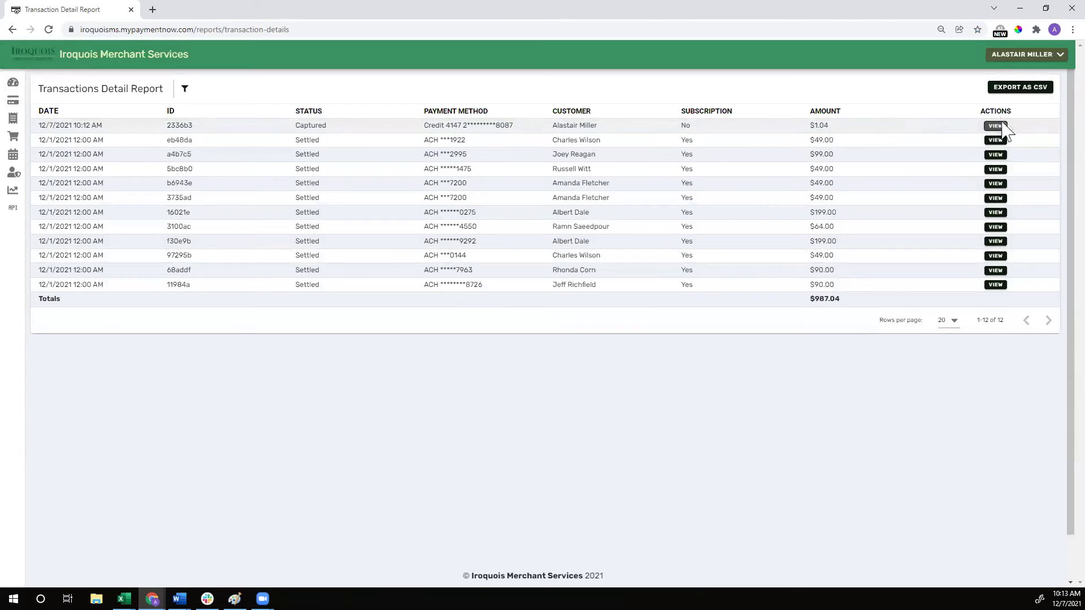
pyautogui.click(995, 126)
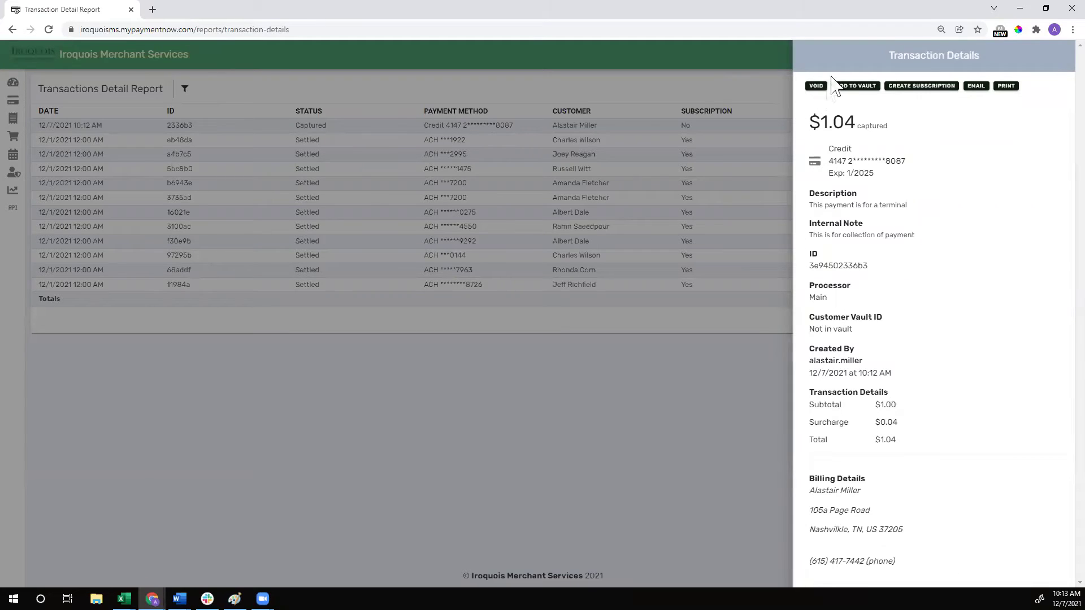
pyautogui.click(814, 87)
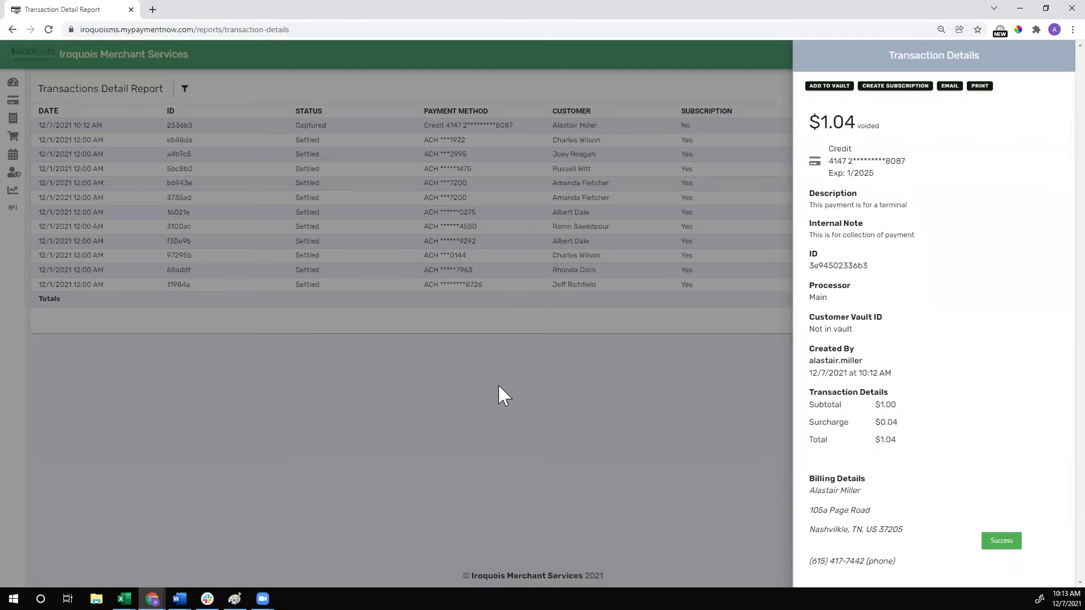
pyautogui.click(499, 404)
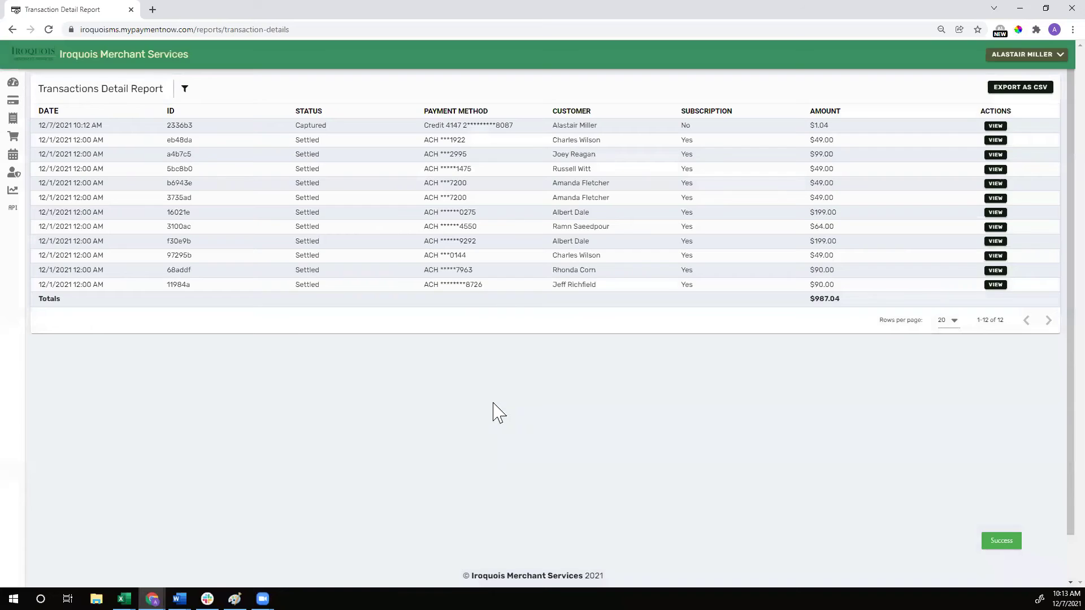
pyautogui.moveTo(63, 129)
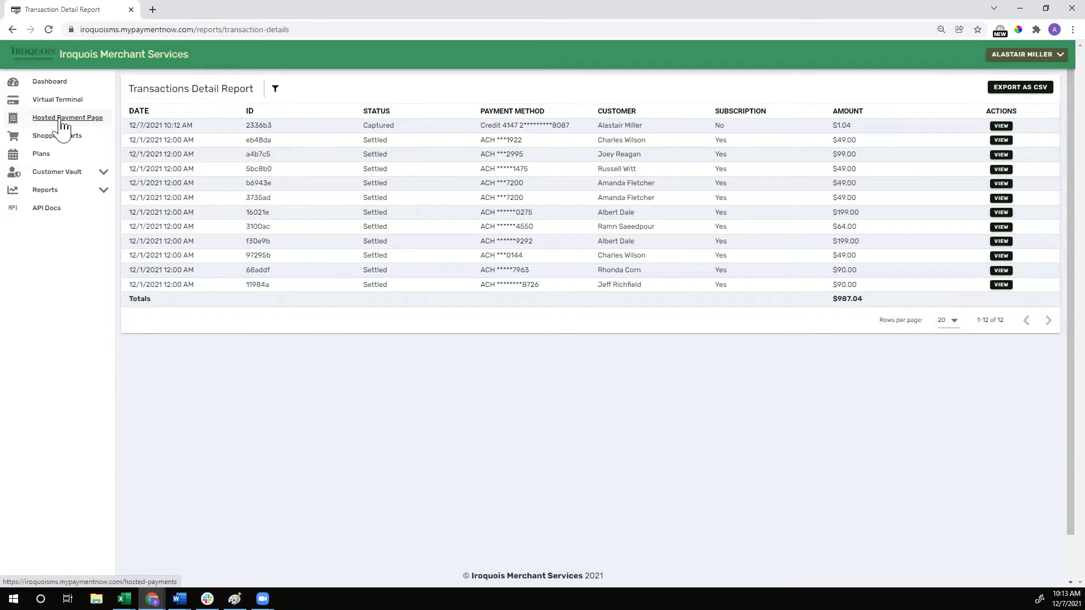
# Step: Create Standard hosted payment page 'Test page 1', page name test123123, using the Main processor
pyautogui.click(62, 119)
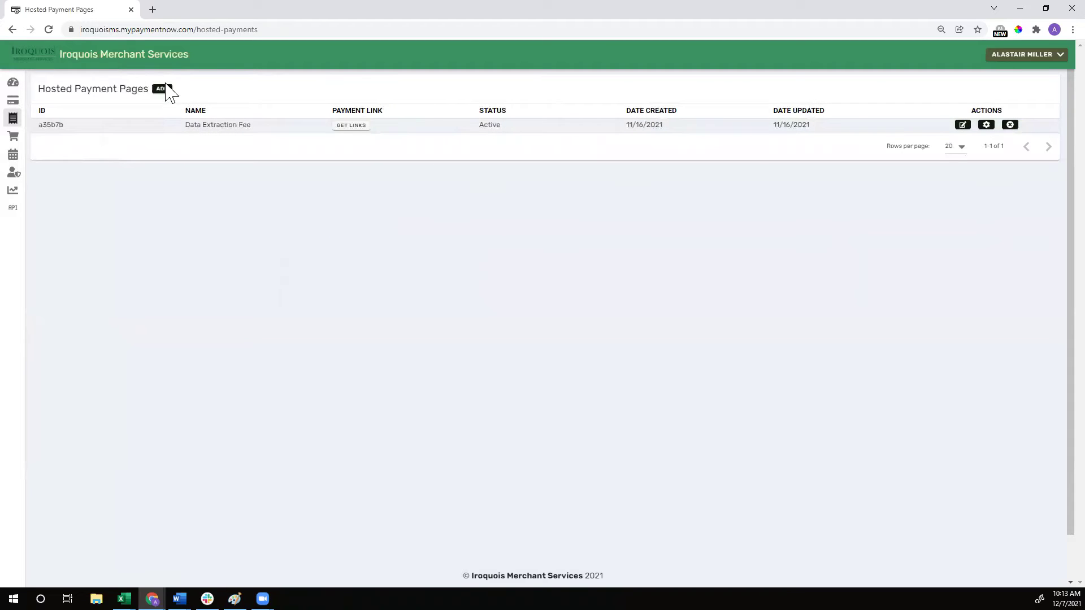
pyautogui.click(163, 89)
pyautogui.click(428, 242)
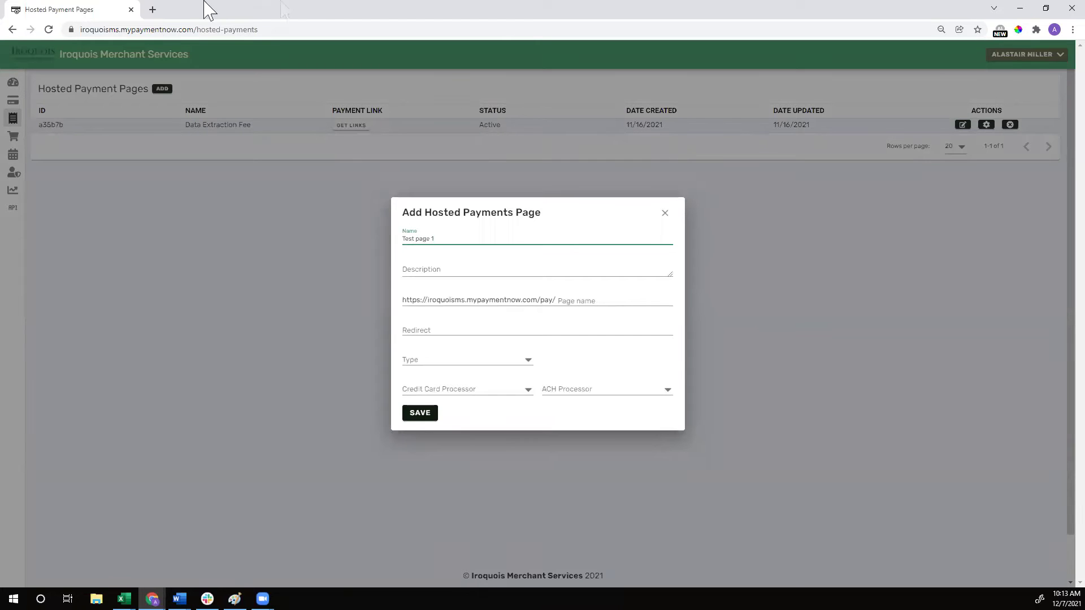
pyautogui.click(425, 268)
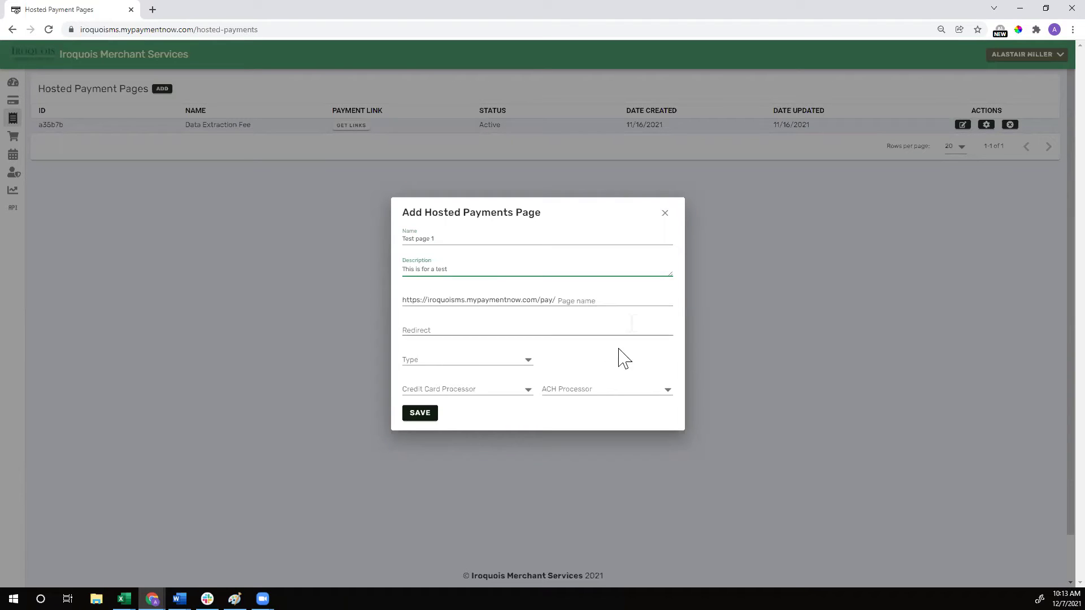
pyautogui.click(614, 302)
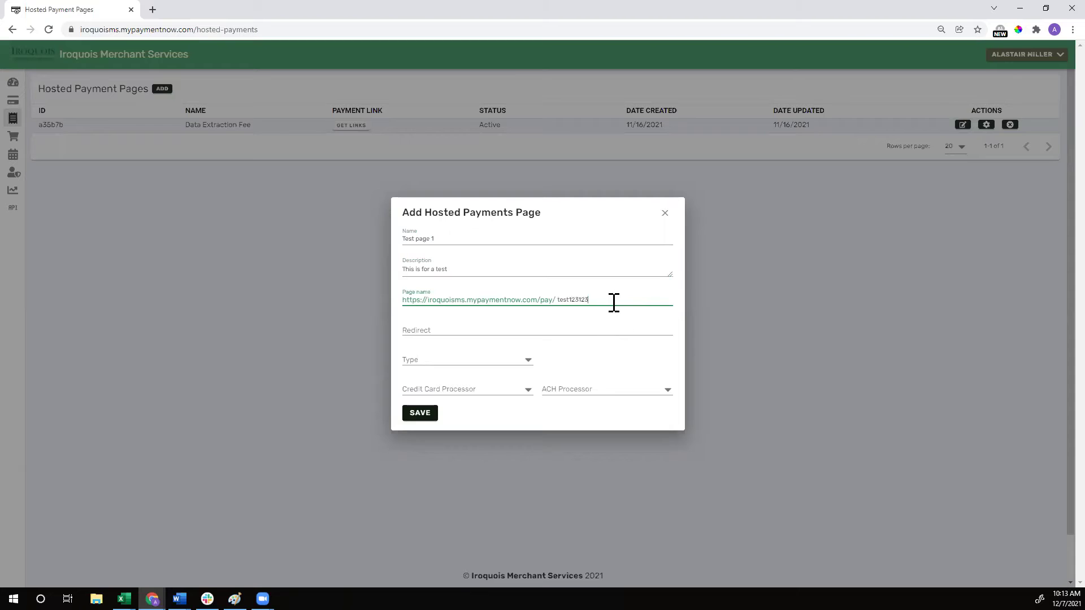
pyautogui.click(499, 332)
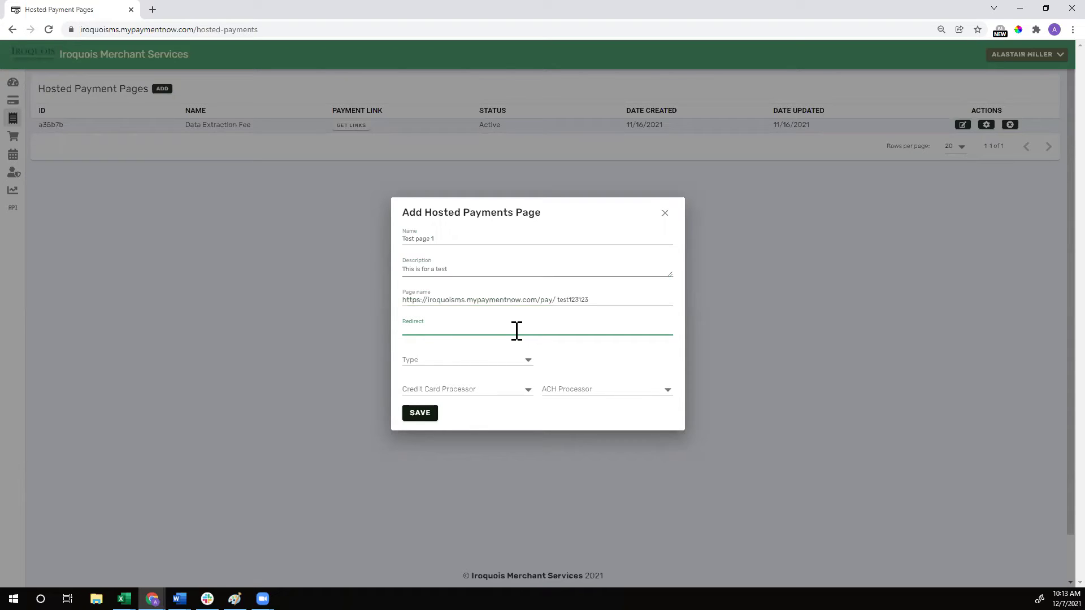
pyautogui.click(502, 365)
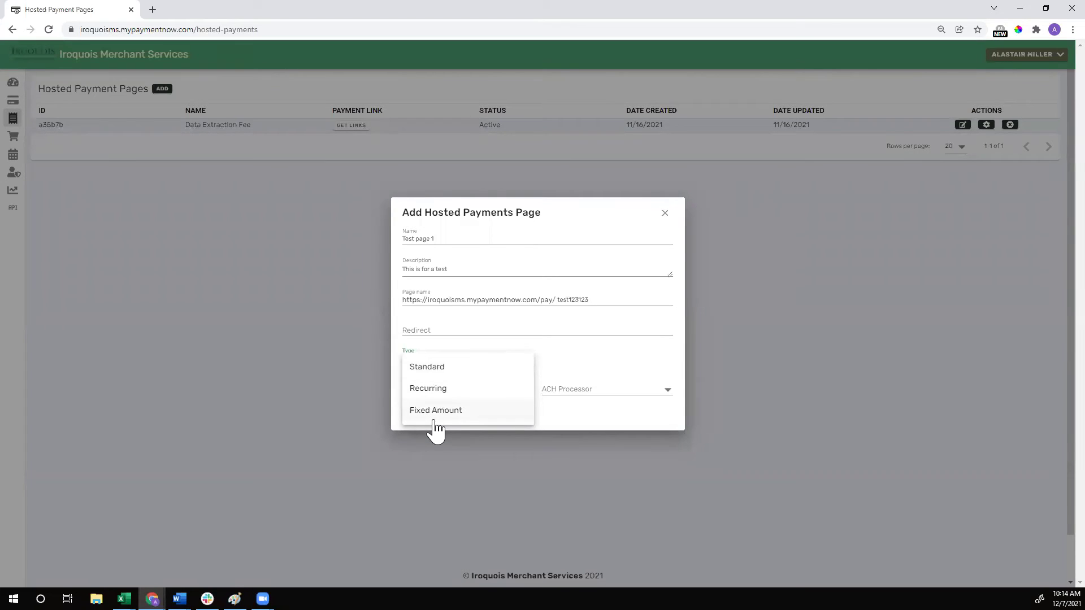
pyautogui.click(441, 368)
pyautogui.click(439, 396)
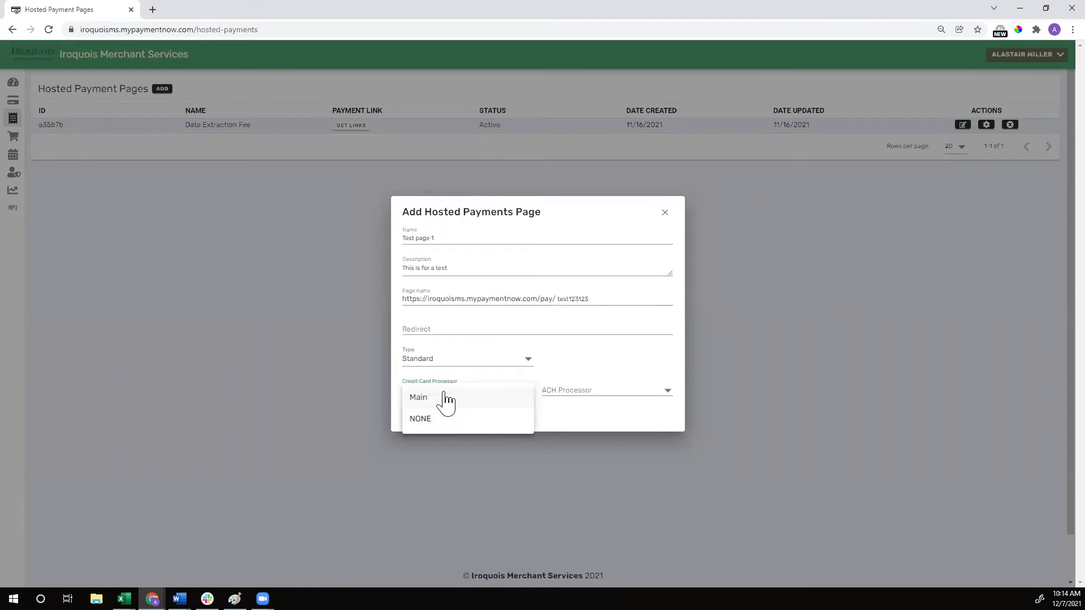
pyautogui.click(443, 397)
pyautogui.click(421, 418)
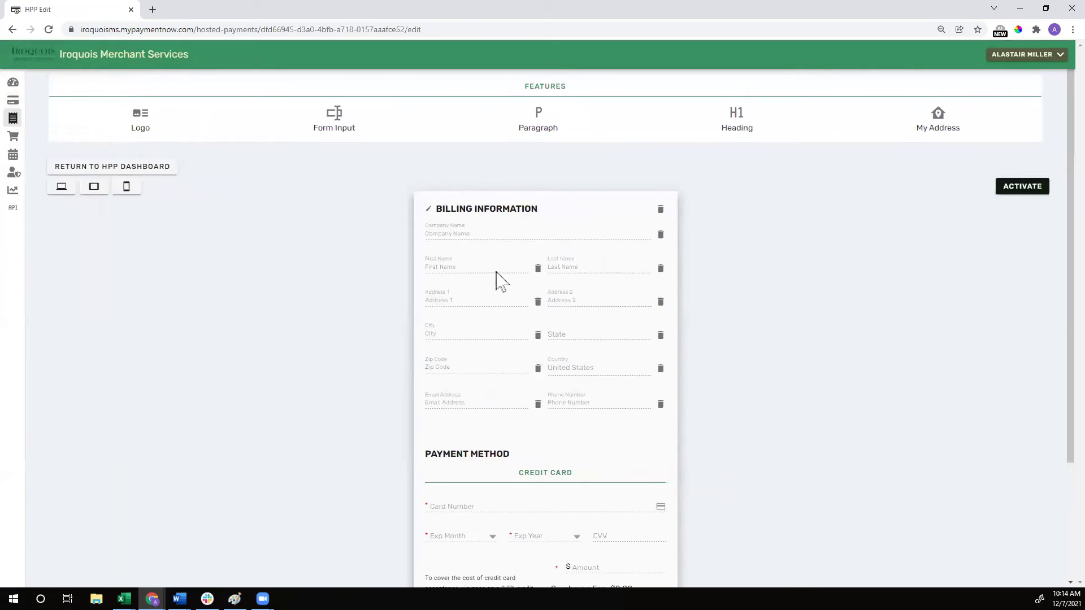
# Step: Drag the Logo and My Address blocks into the form and delete the Company Name field
pyautogui.scroll(-3, 638, 332)
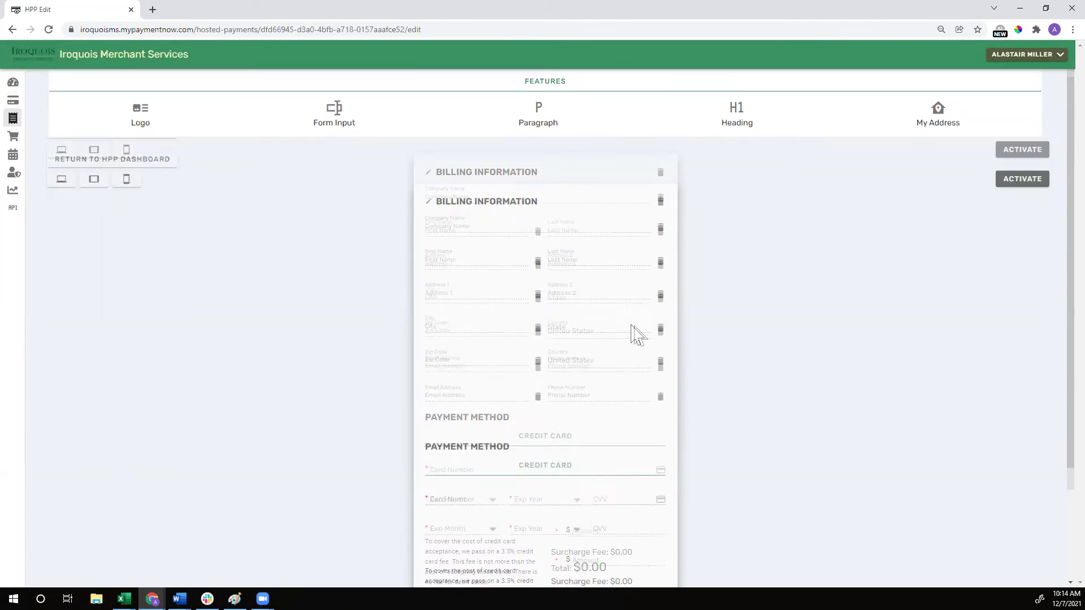
pyautogui.scroll(3, 656, 332)
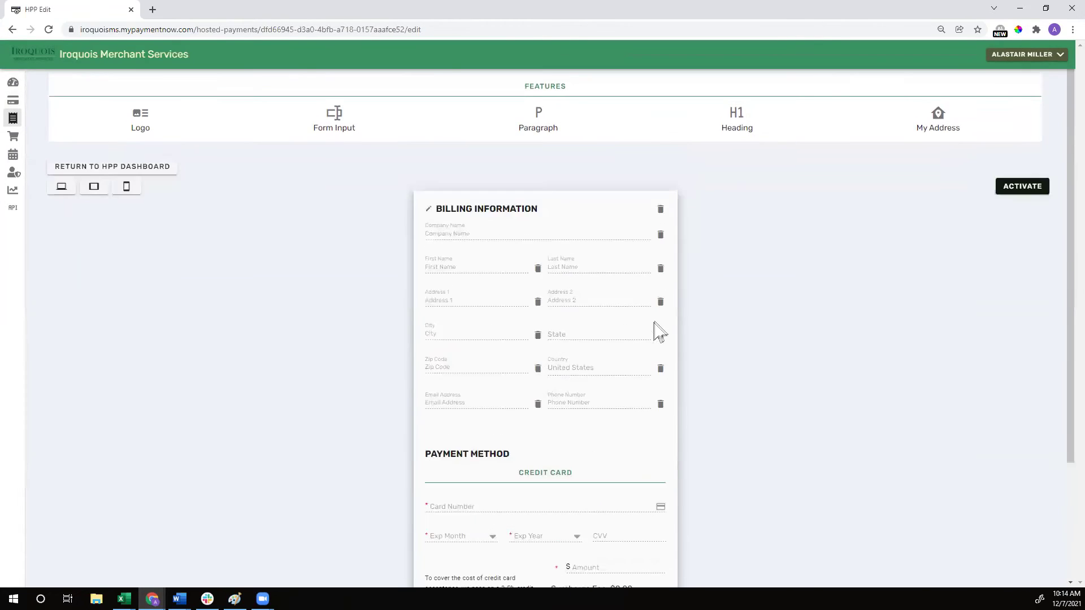
pyautogui.moveTo(144, 120); pyautogui.dragTo(561, 228)
pyautogui.moveTo(939, 123); pyautogui.dragTo(546, 298)
pyautogui.scroll(-3, 814, 362)
pyautogui.scroll(-1, 816, 361)
pyautogui.scroll(2, 808, 364)
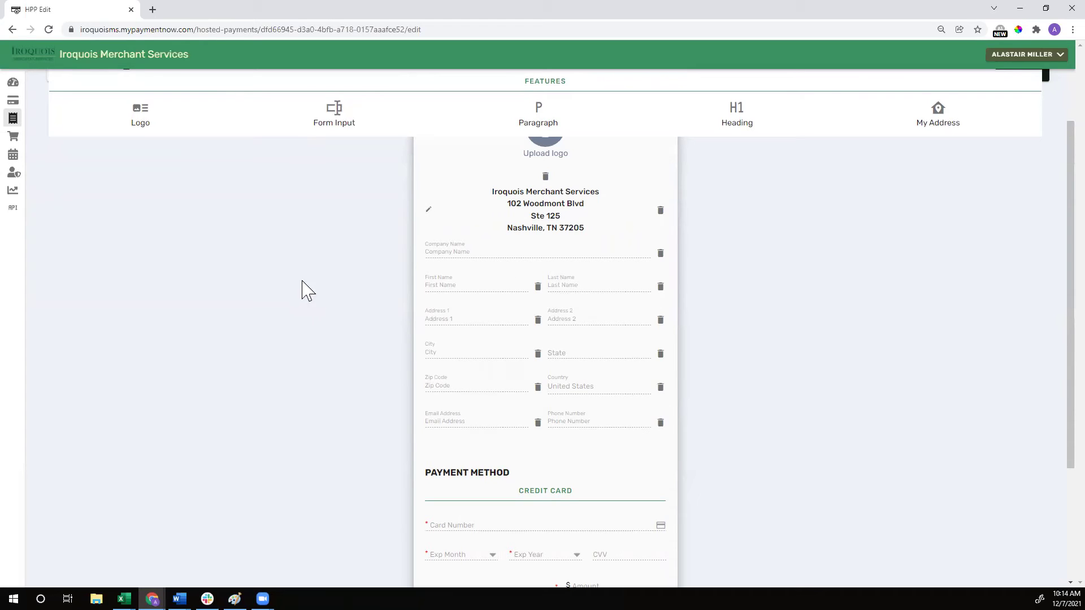
pyautogui.click(660, 254)
pyautogui.scroll(-1, 771, 331)
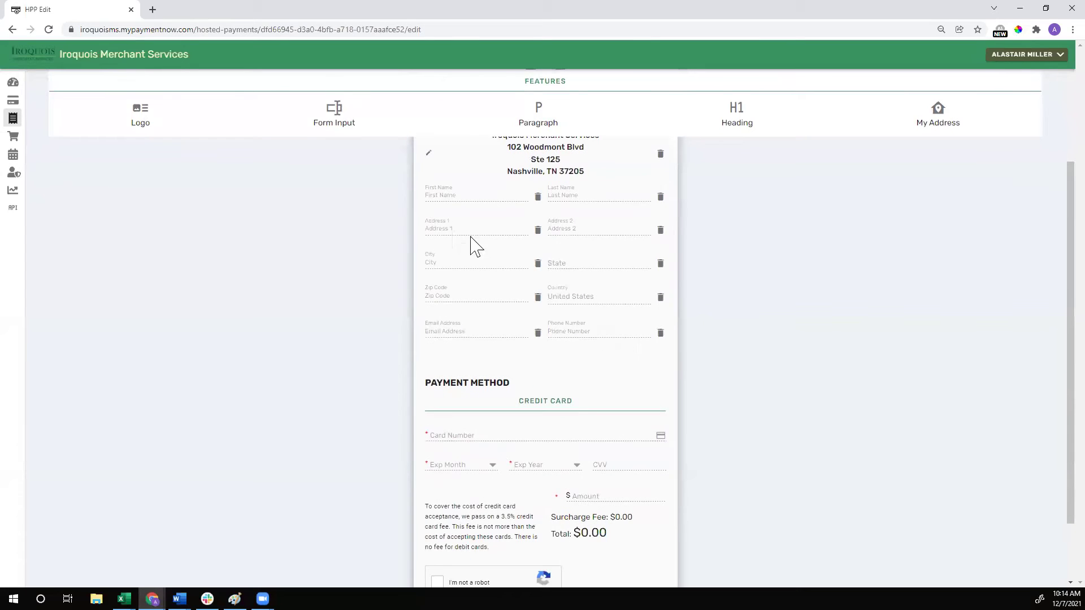
pyautogui.scroll(-2, 688, 517)
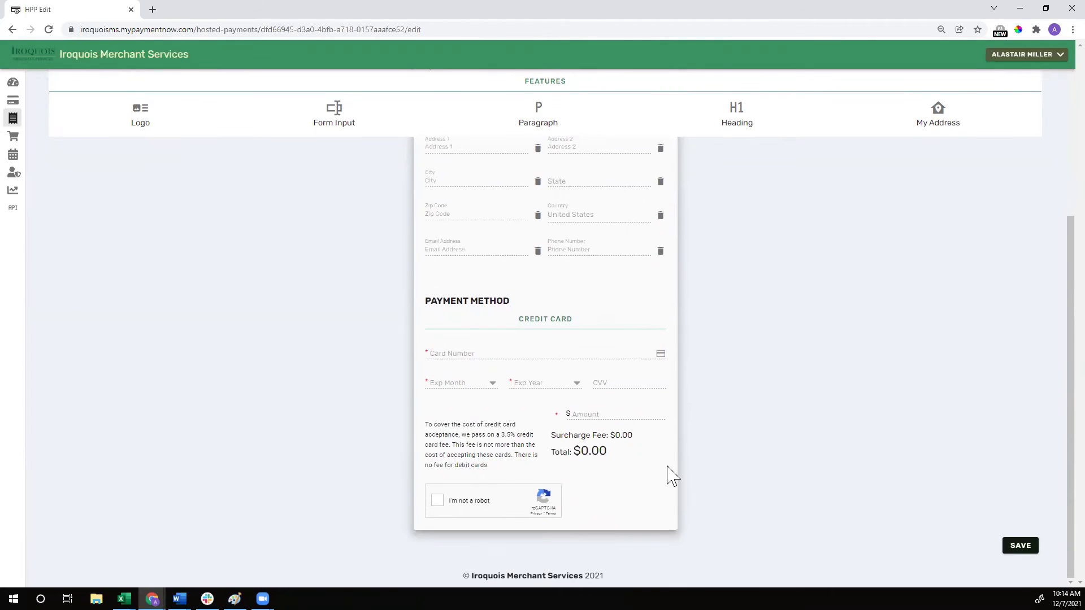
pyautogui.scroll(5, 669, 475)
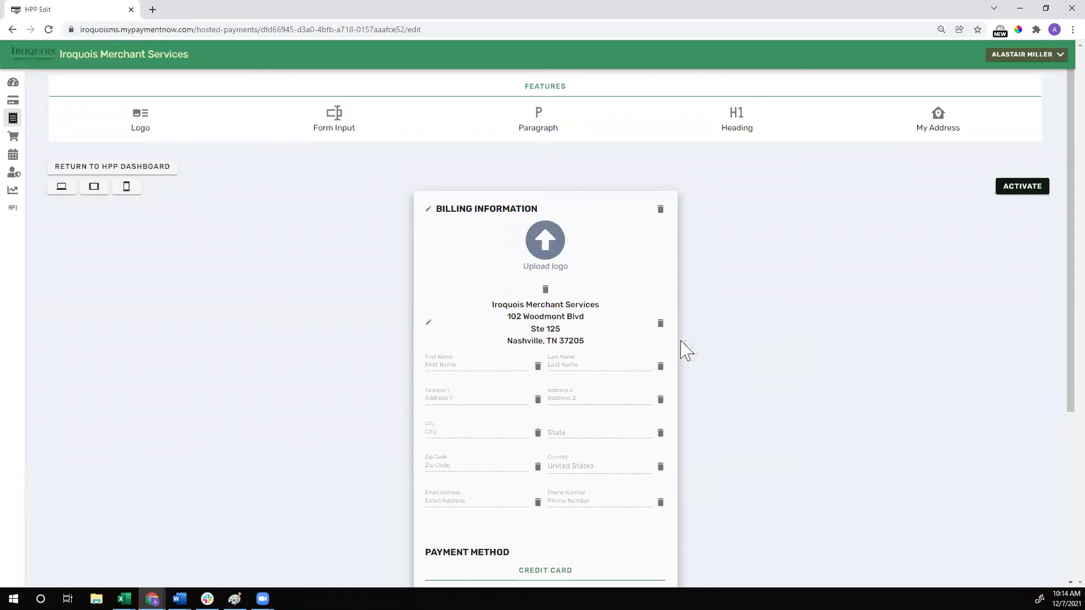
pyautogui.scroll(-2, 714, 362)
pyautogui.scroll(2, 645, 394)
# Step: Upload the merchant services logo 1 image, found by searching 'iroquoi'
pyautogui.click(540, 234)
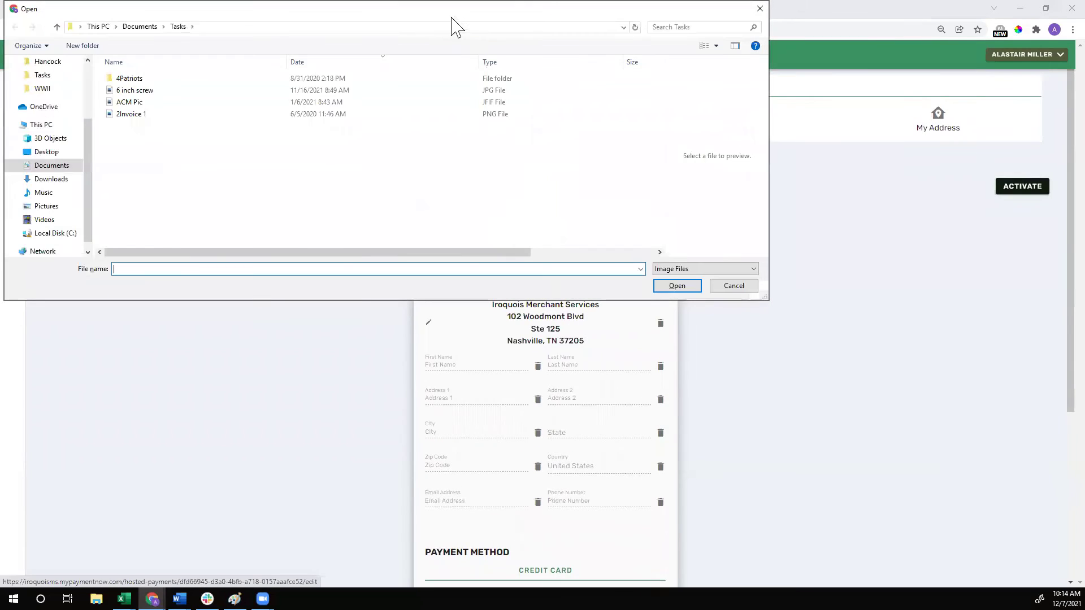
pyautogui.click(673, 27)
pyautogui.write('iro')
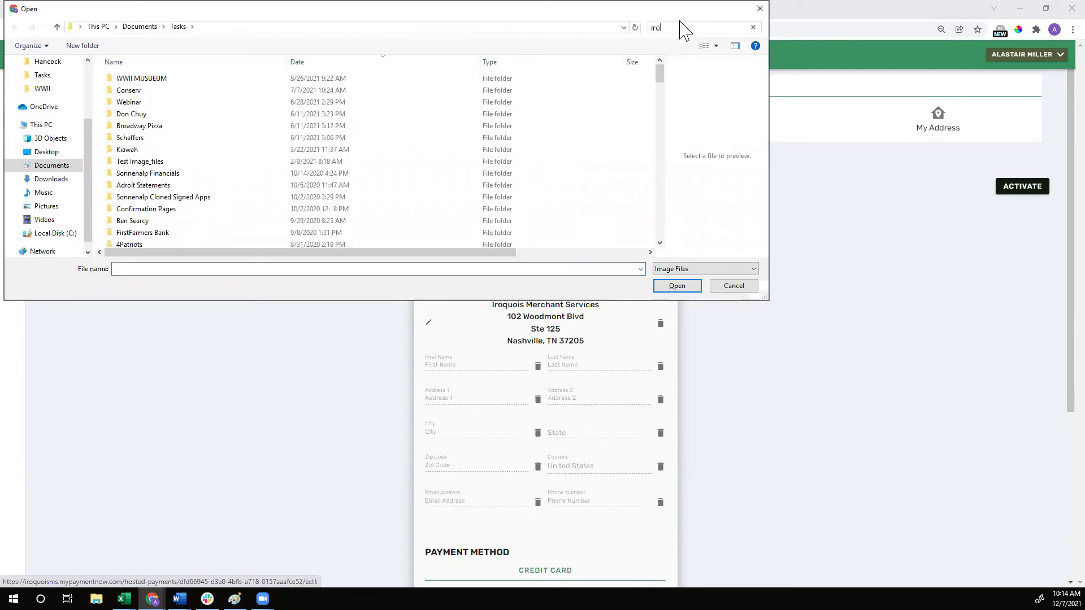
pyautogui.write('quois')
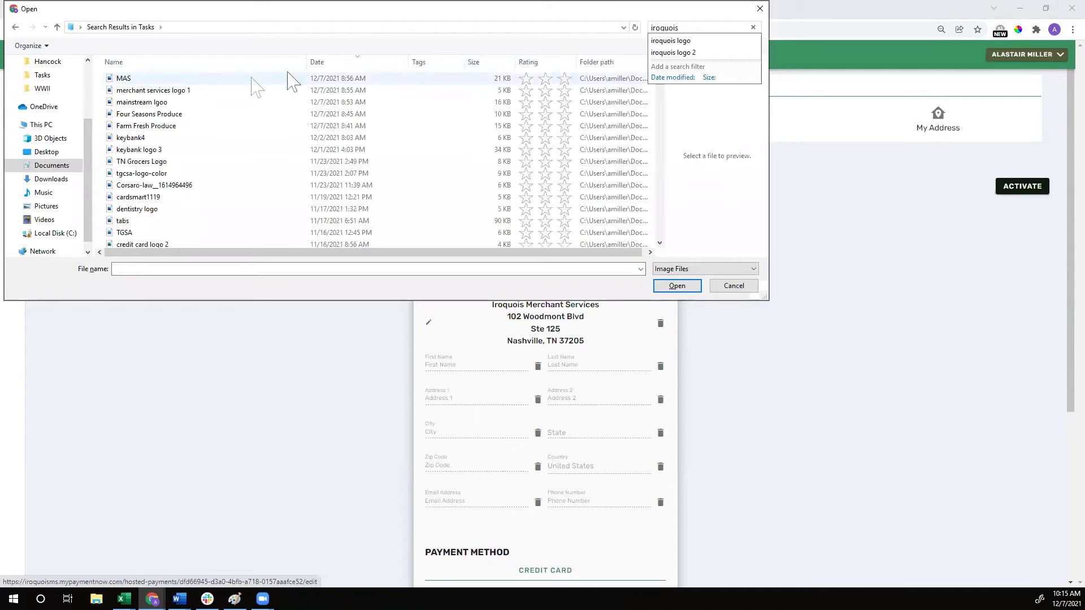
pyautogui.click(164, 91)
pyautogui.click(677, 286)
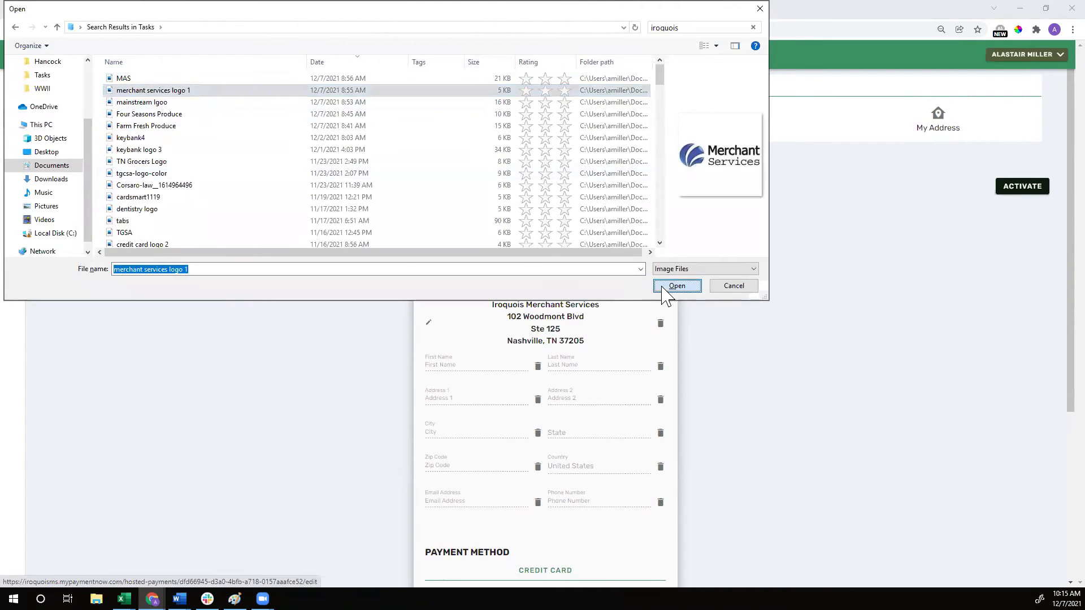
# Step: Replace the logo with the 'credit card logo 2' image, found by searching 'logo'
pyautogui.click(548, 266)
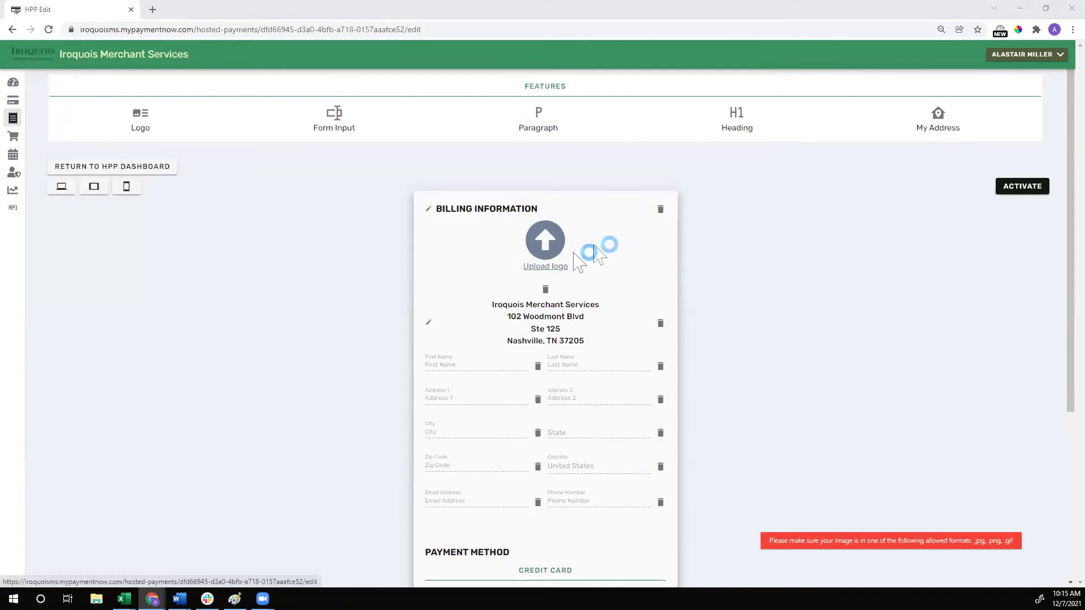
pyautogui.click(672, 27)
pyautogui.write('cod')
pyautogui.press('BackSpace')
pyautogui.write('a')
pyautogui.doubleClick(667, 27)
pyautogui.write('logo')
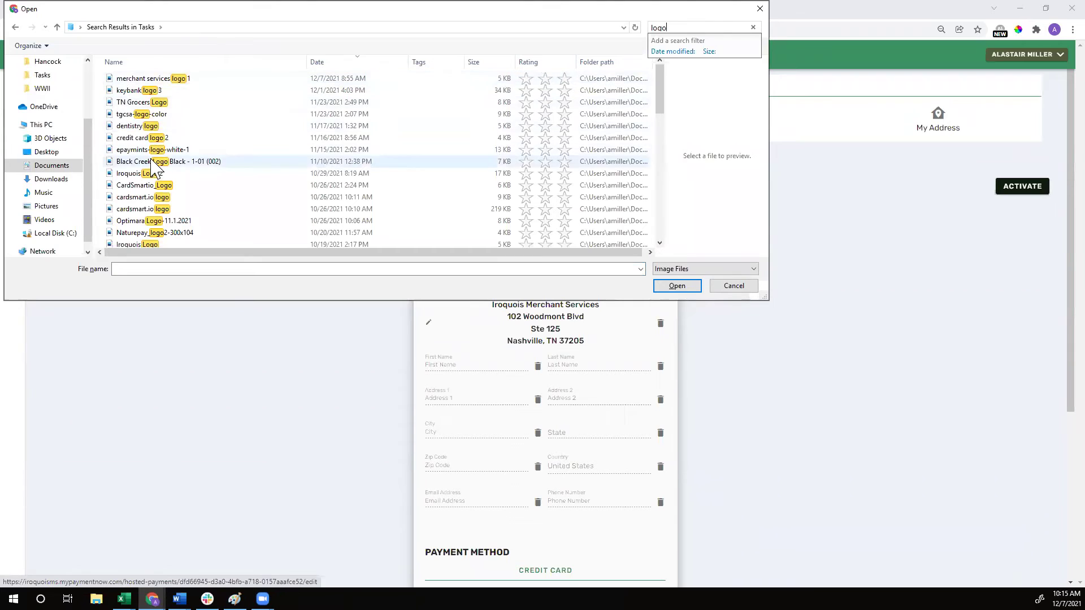
pyautogui.click(156, 137)
pyautogui.click(681, 286)
pyautogui.scroll(-1, 752, 275)
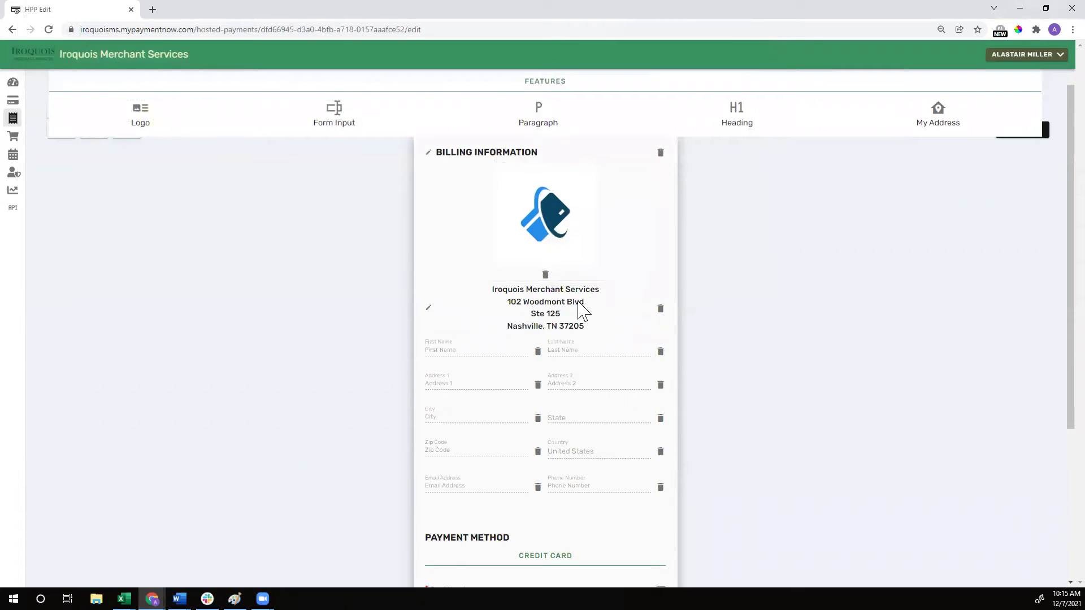
# Step: Save Test page 1, activate it, and return to the Hosted Payment Pages list
pyautogui.scroll(-4, 574, 313)
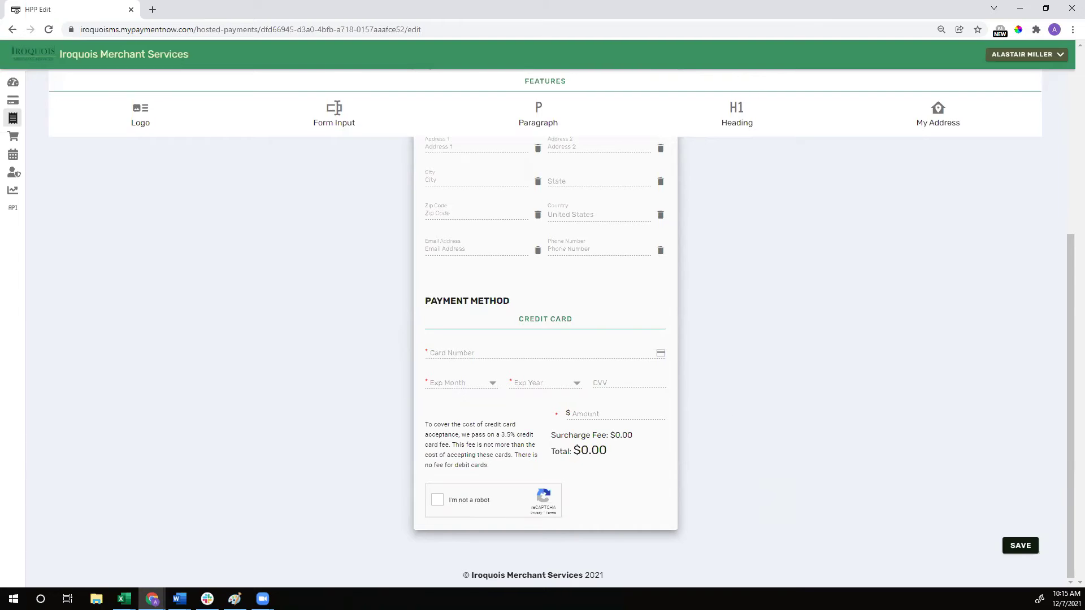
pyautogui.click(1036, 547)
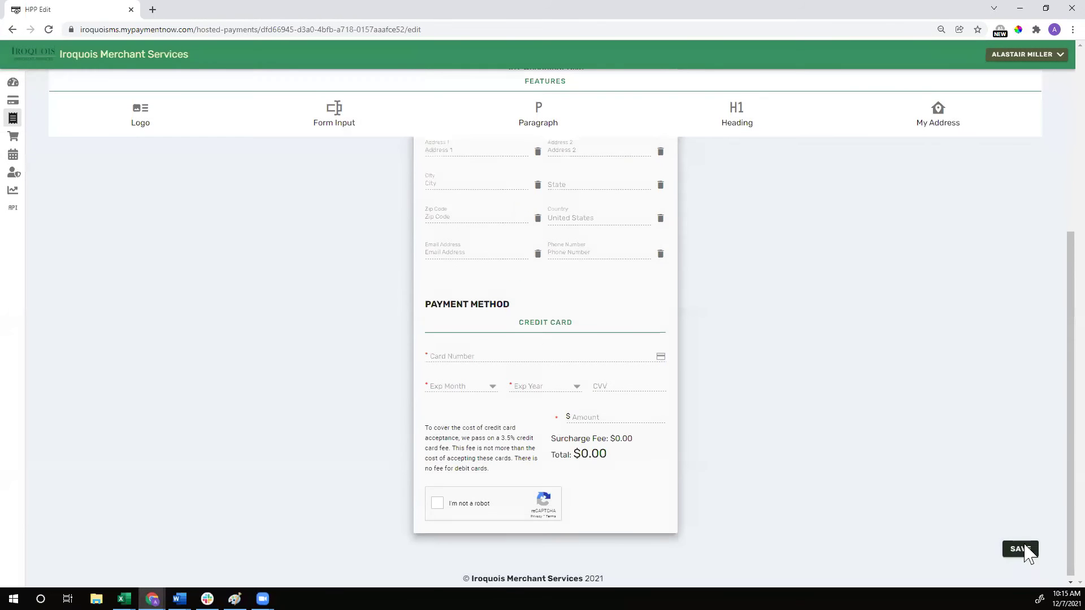
pyautogui.click(1036, 184)
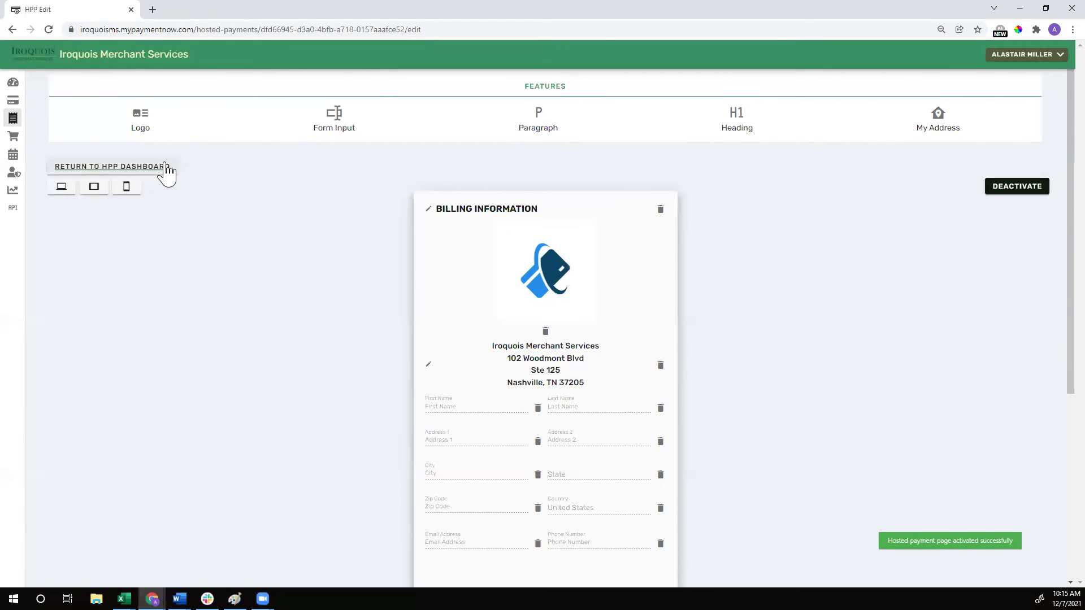
pyautogui.click(161, 166)
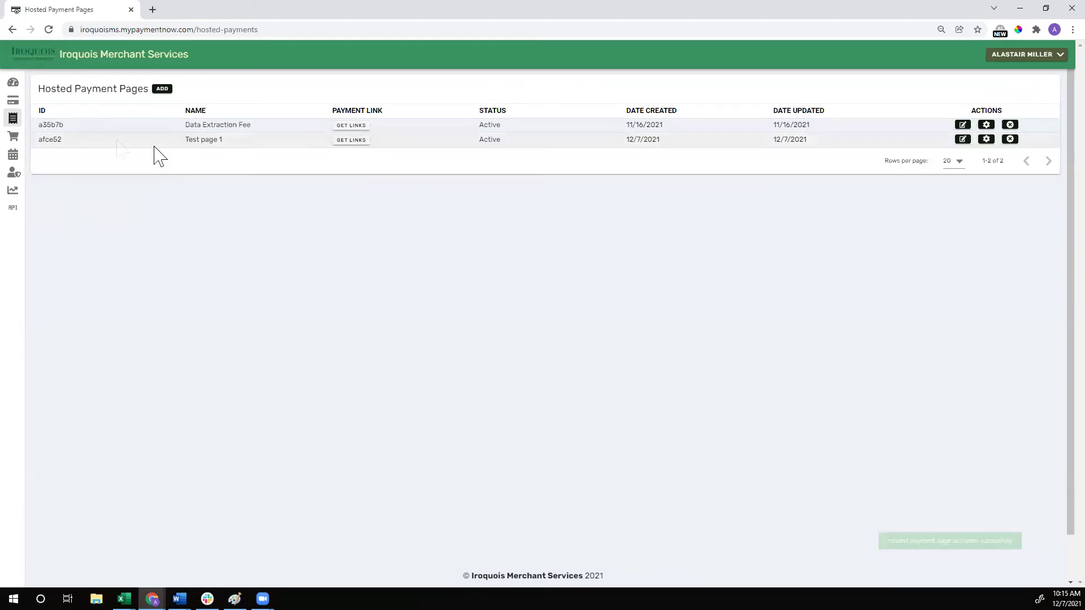
# Step: Copy Test page 1's payment URL from Get Links and start a blank browser tab
pyautogui.moveTo(57, 139); pyautogui.dragTo(242, 145)
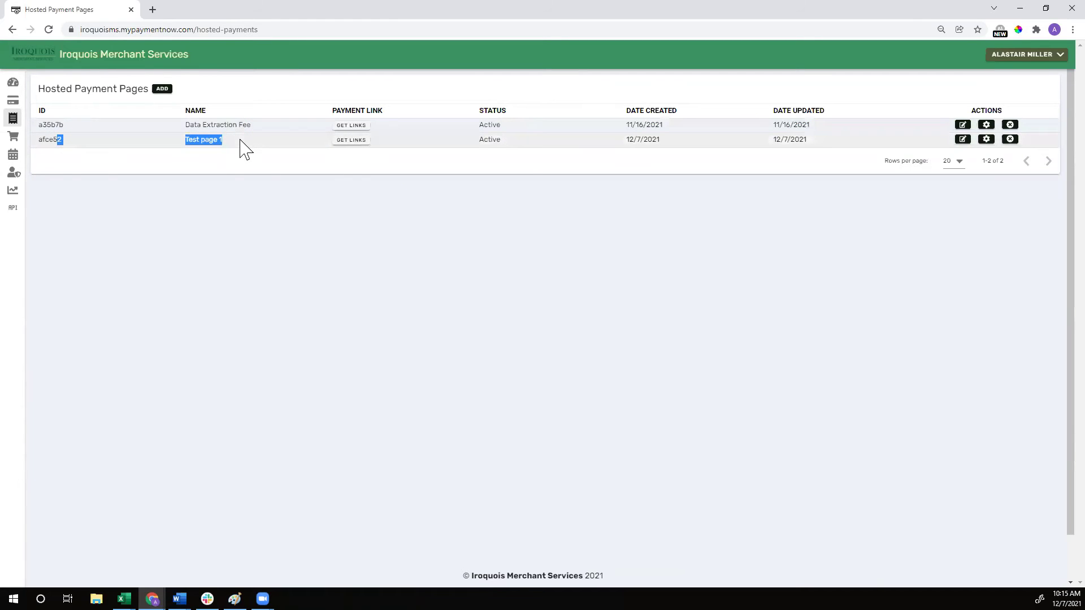
pyautogui.click(351, 141)
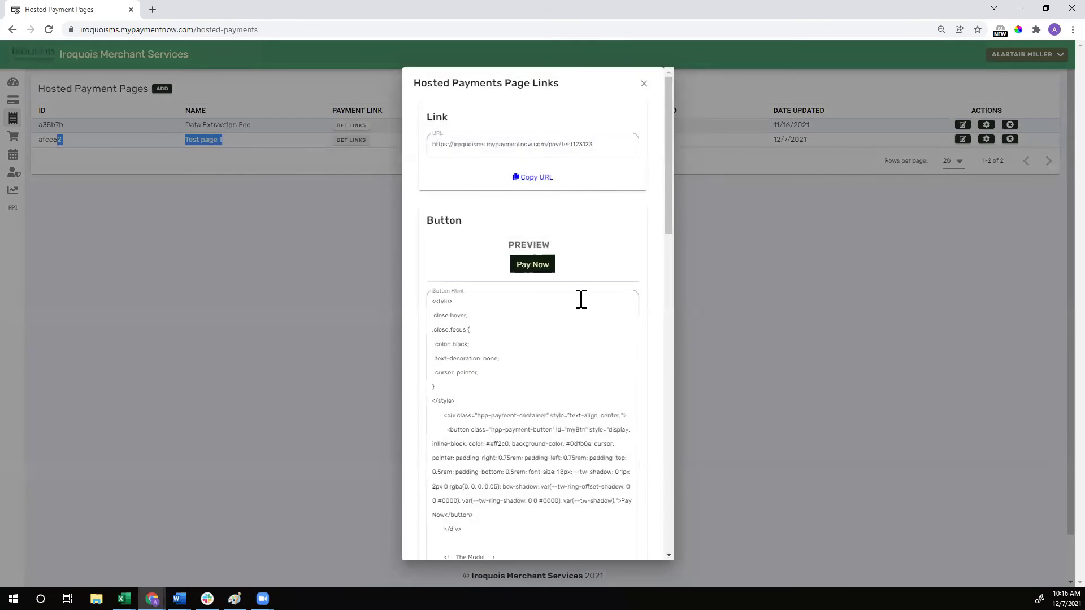
pyautogui.scroll(-2, 579, 303)
pyautogui.scroll(-10, 565, 333)
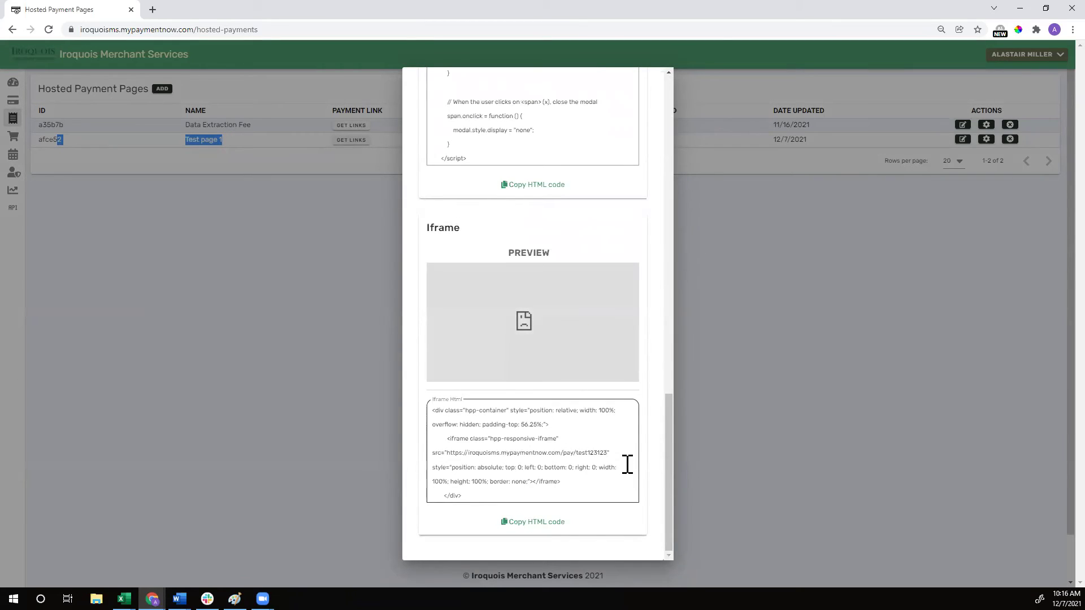
pyautogui.scroll(10, 624, 462)
pyautogui.scroll(2, 565, 198)
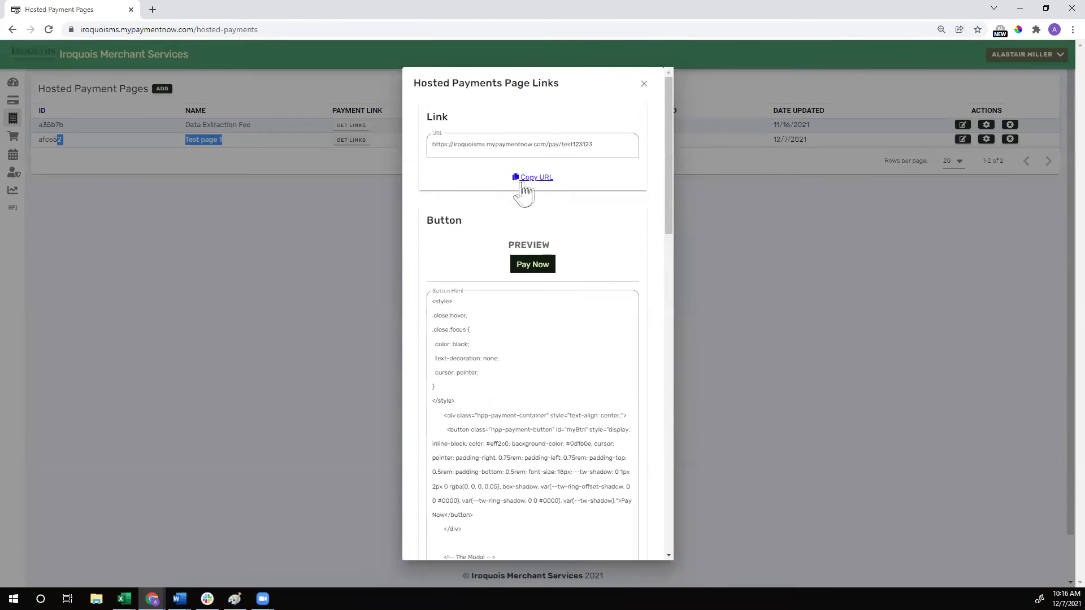
pyautogui.click(532, 178)
pyautogui.click(152, 10)
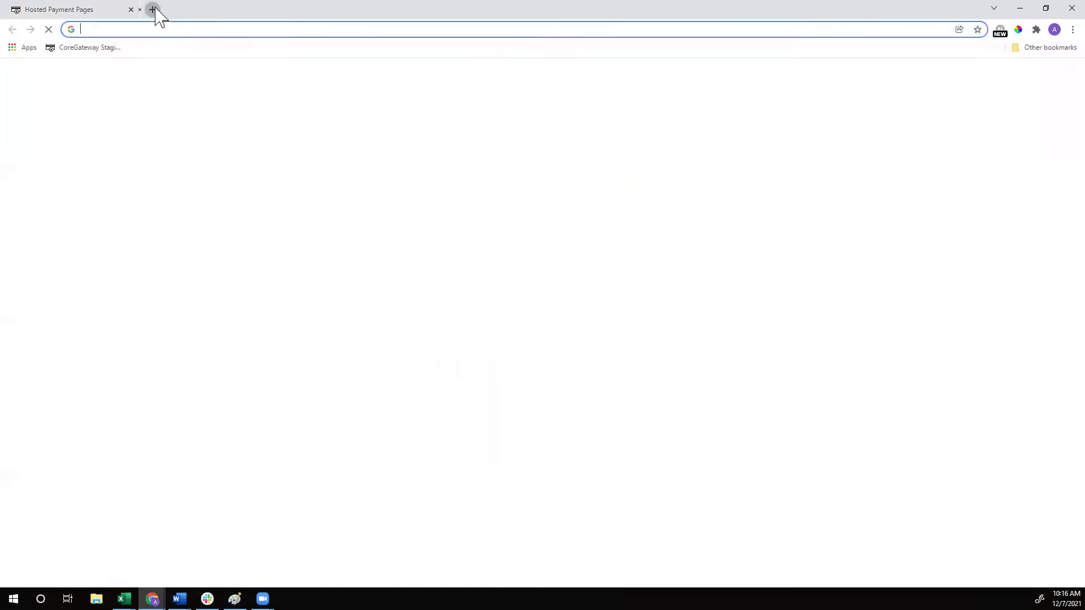
# Step: Load the Test page 1 hosted payment page from the copied URL
pyautogui.hotkey('ctrl', 'v')
pyautogui.press('Return')
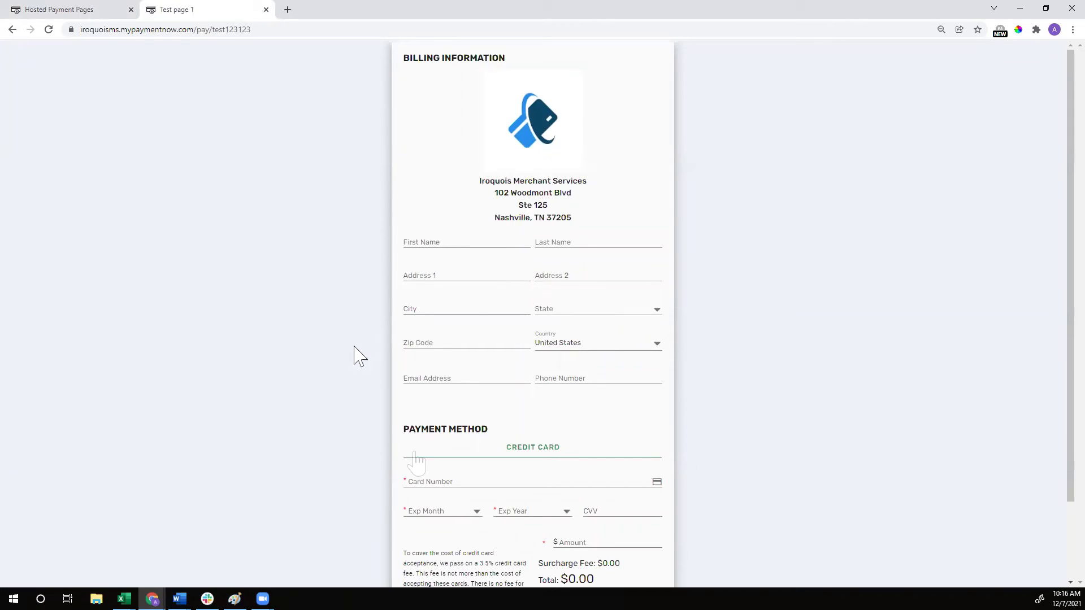
pyautogui.scroll(-2, 779, 367)
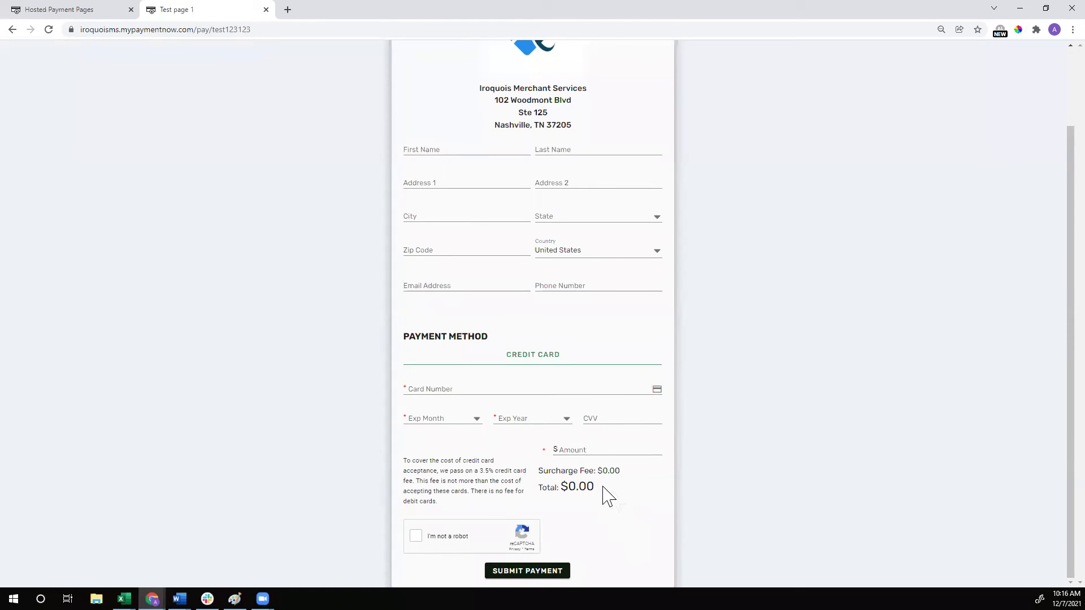
# Step: Enter a $100 amount and a partial card number to see the $3.50 surcharge, then close the tab
pyautogui.click(461, 385)
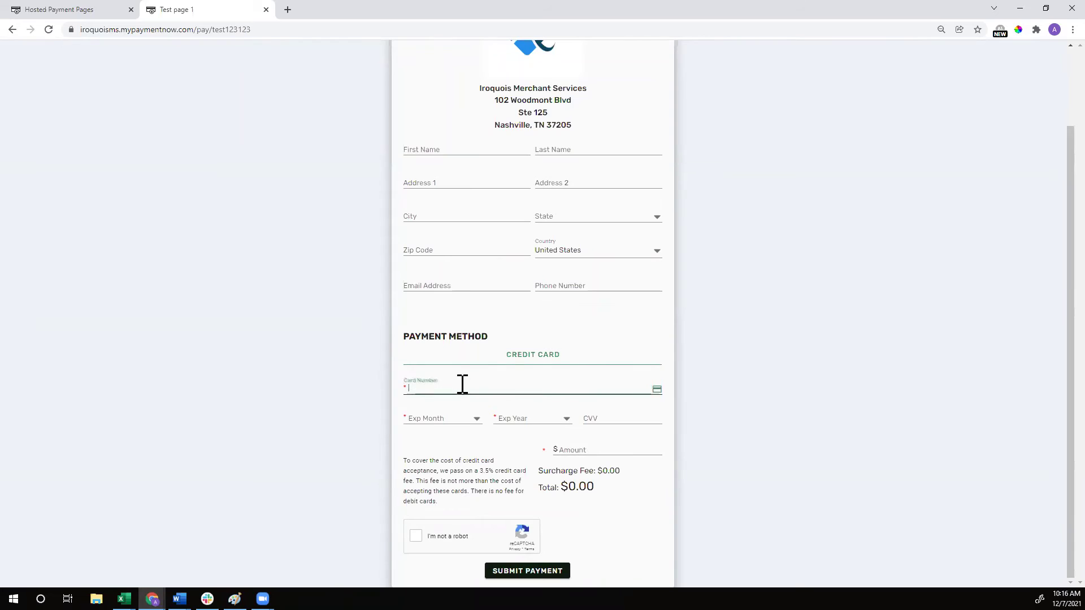
pyautogui.click(589, 451)
pyautogui.write('100')
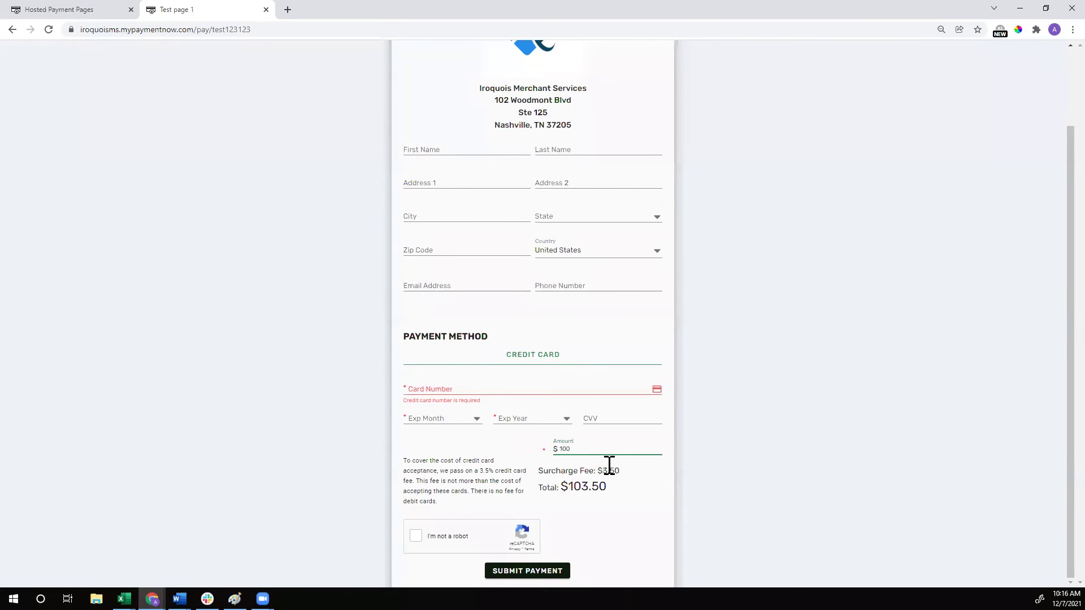
pyautogui.click(440, 390)
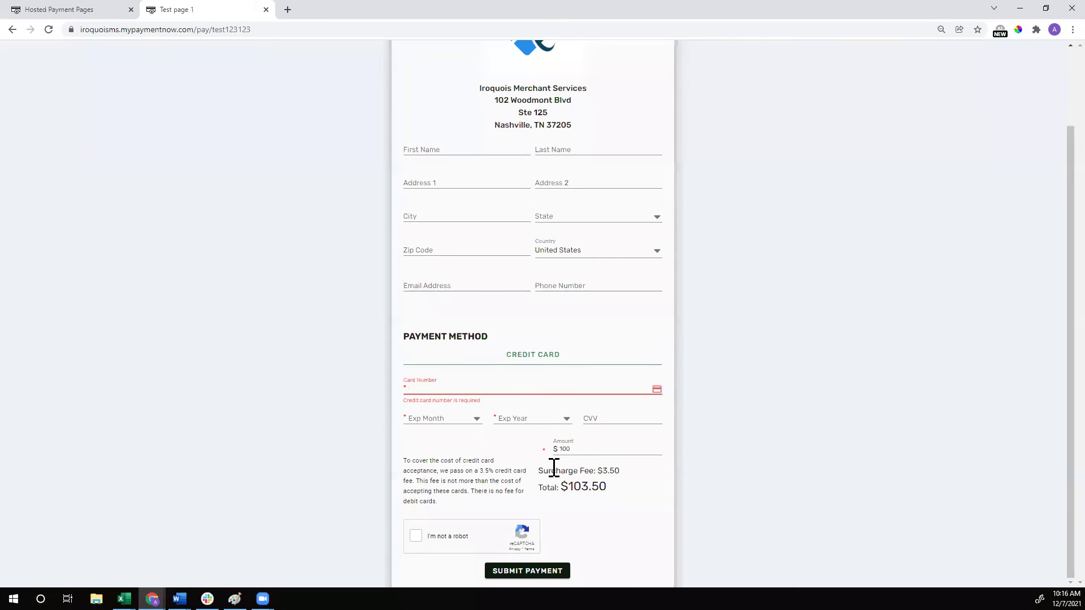
pyautogui.write('4355 4438')
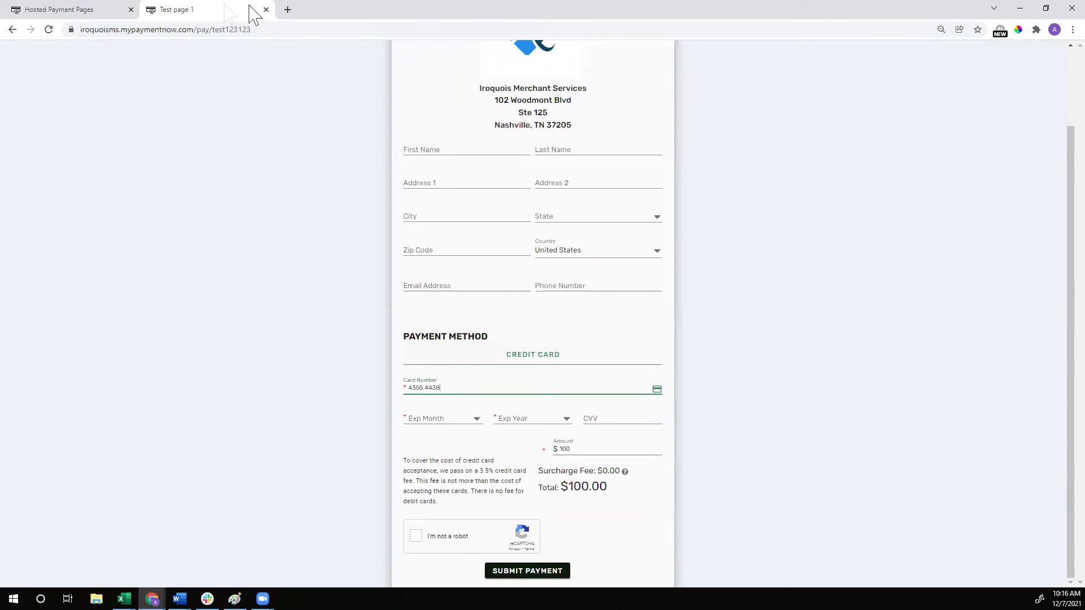
pyautogui.click(265, 10)
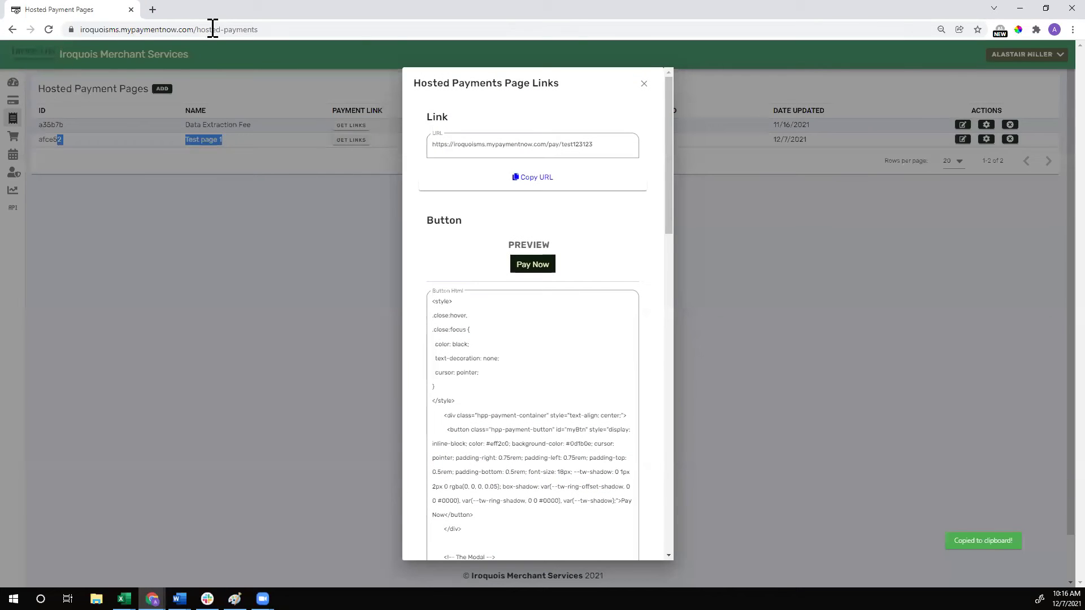
# Step: Close the payment page links dialog and review the Dashboard's open batch, activity chart and recent batches
pyautogui.click(644, 84)
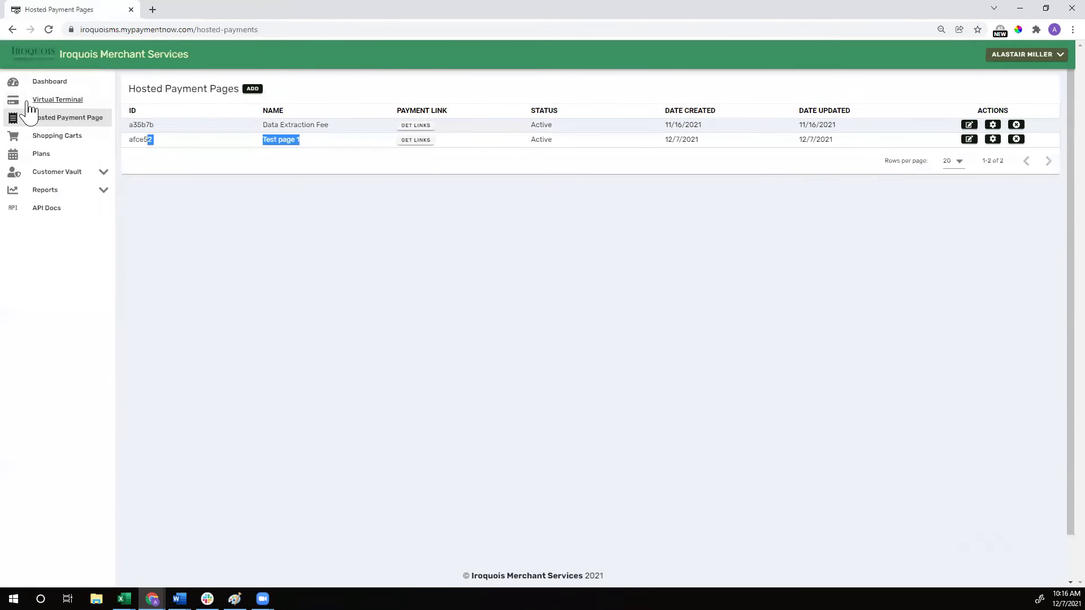
pyautogui.click(44, 59)
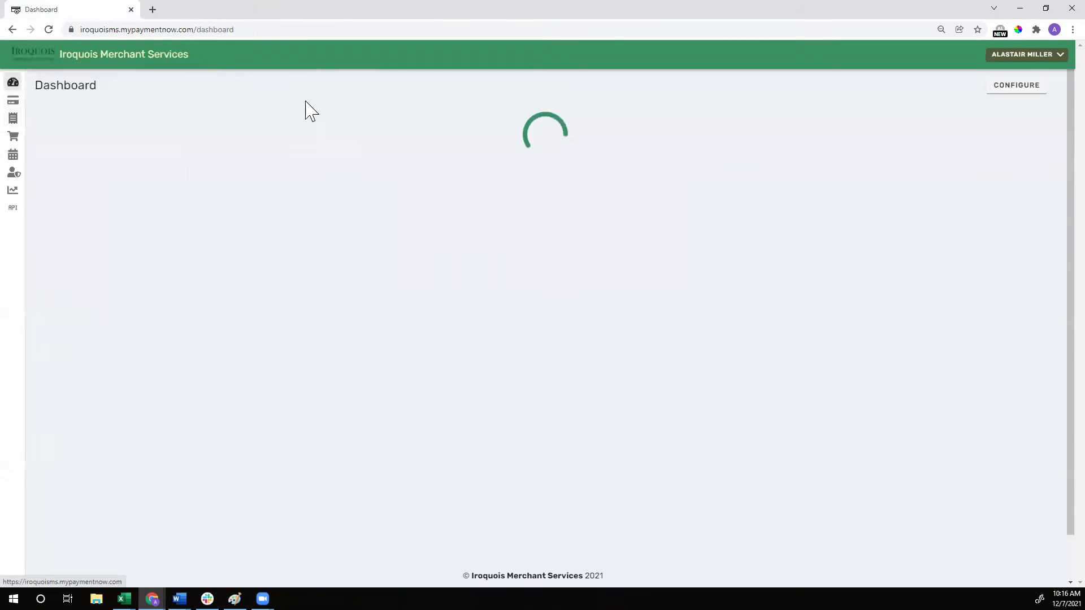
pyautogui.scroll(-4, 859, 452)
pyautogui.scroll(4, 862, 452)
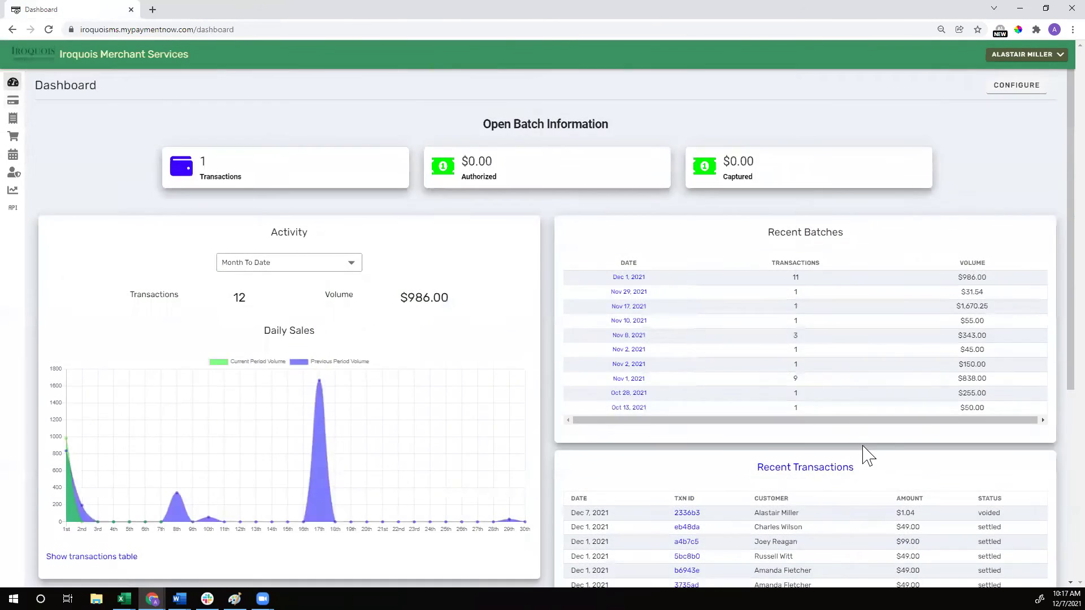
pyautogui.scroll(-5, 863, 452)
pyautogui.scroll(5, 833, 475)
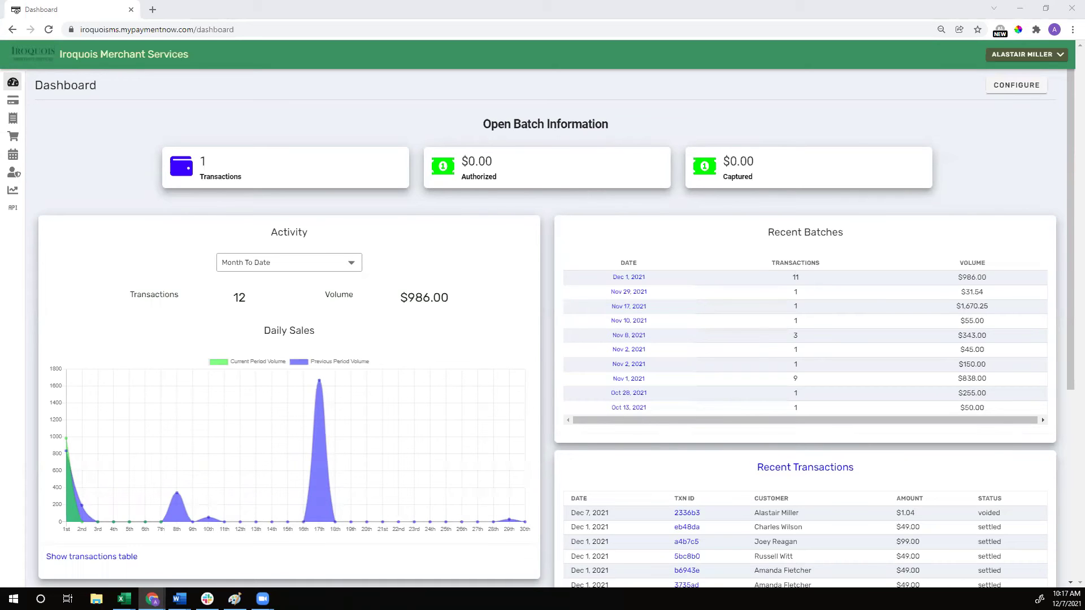
# Step: Visit the Virtual Terminal and the reloaded Dashboard, then open account Settings from the user menu
pyautogui.click(56, 99)
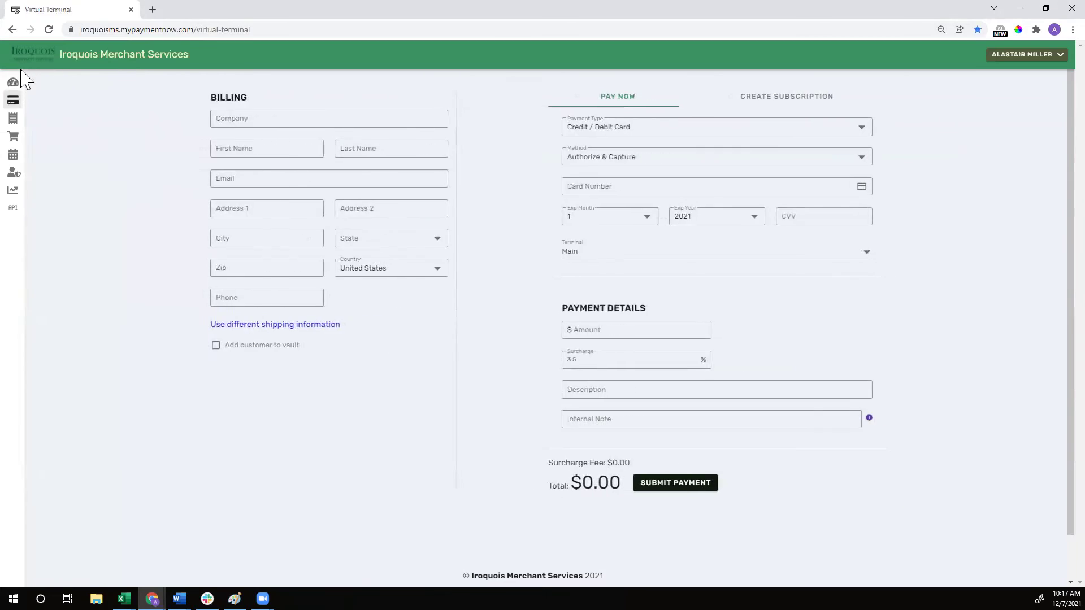
pyautogui.click(23, 82)
pyautogui.click(190, 30)
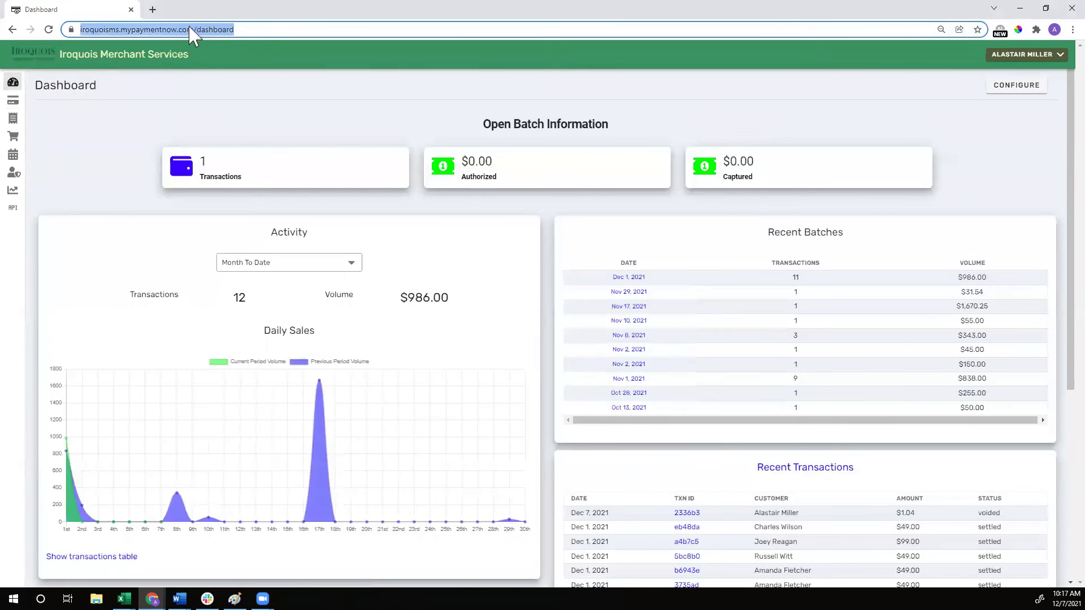
pyautogui.press('Return')
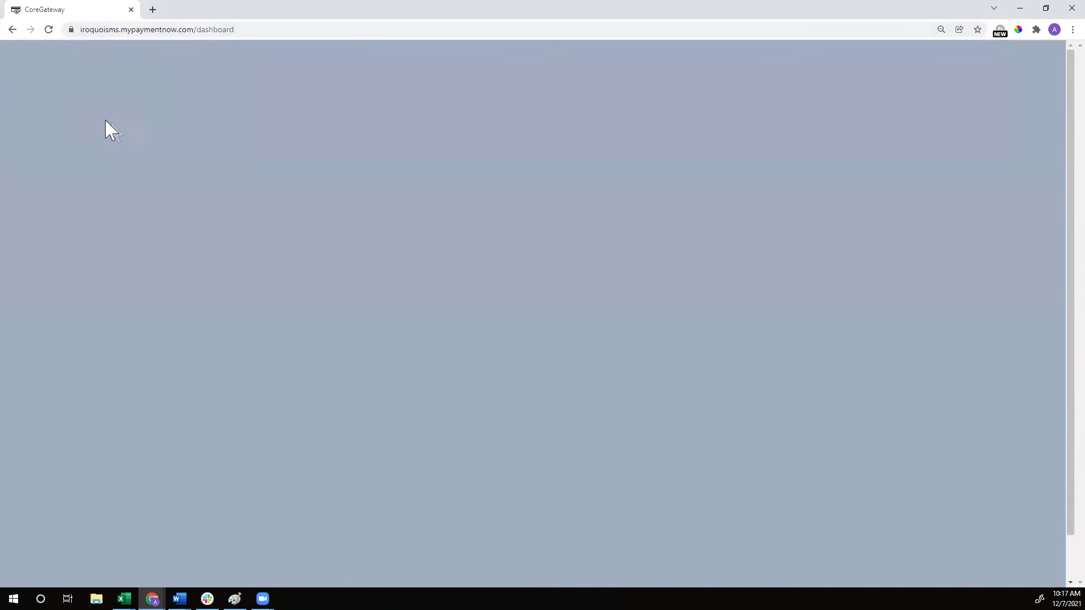
pyautogui.moveTo(17, 99)
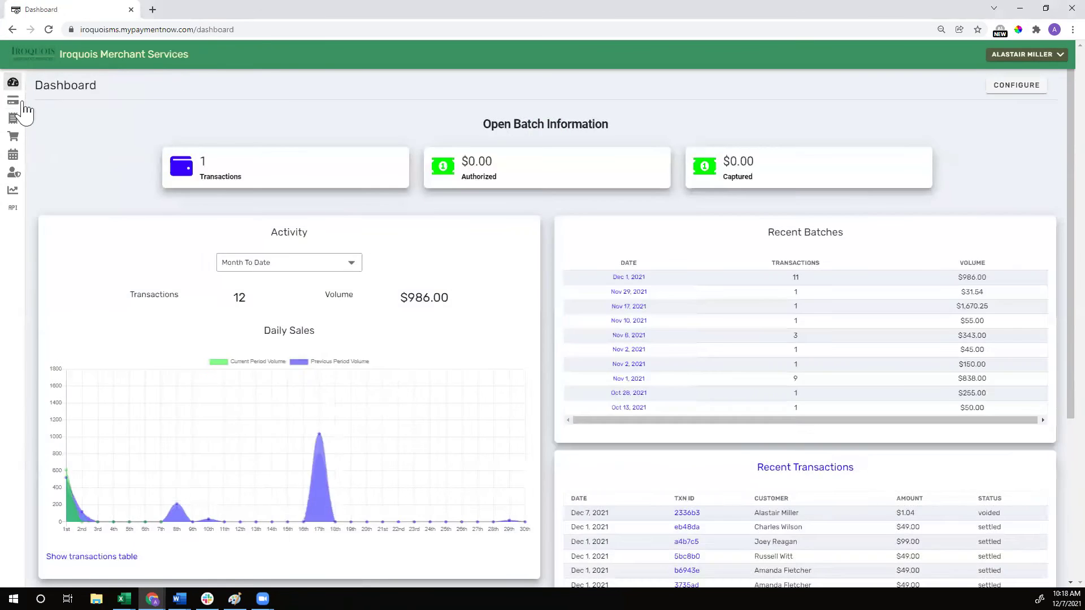
pyautogui.click(25, 102)
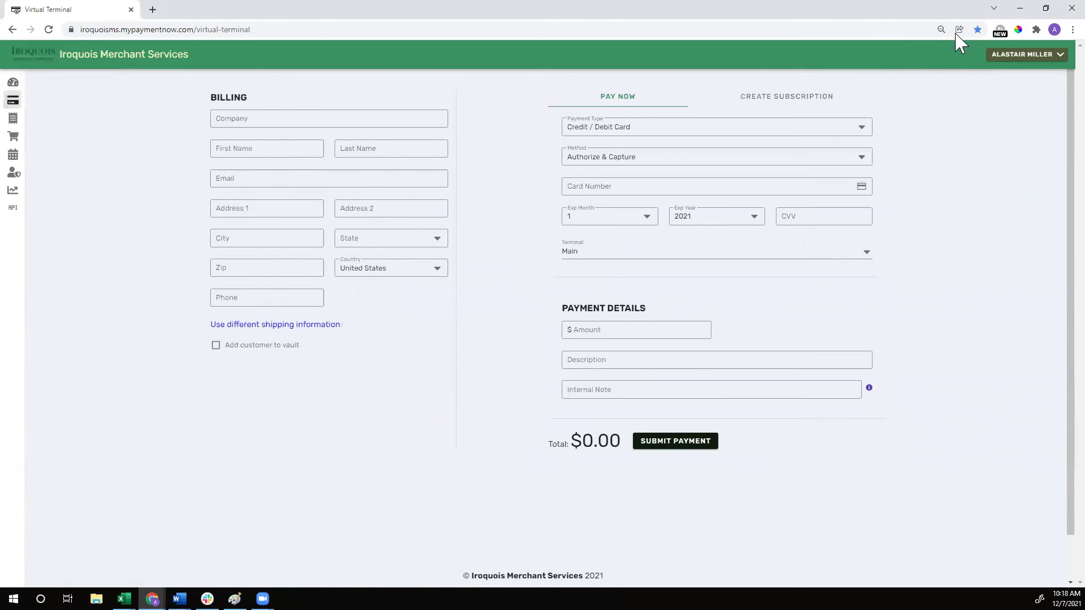
pyautogui.click(1012, 56)
pyautogui.click(1003, 77)
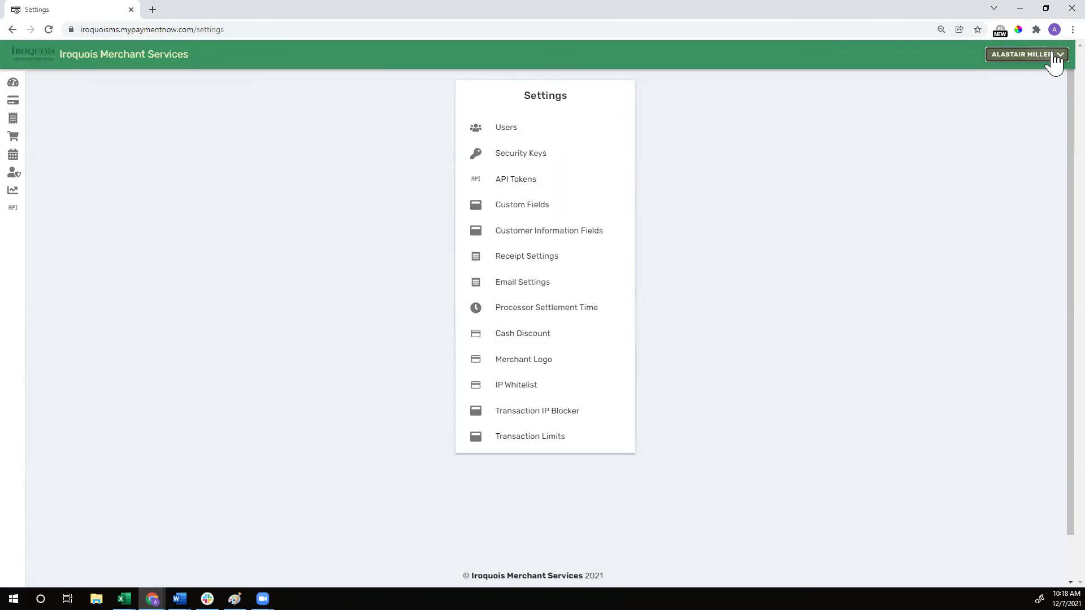
# Step: Save a $5.00 Dollar Amount cash discount named 'Service Fee', shown in Virtual Terminal and HPP
pyautogui.click(542, 339)
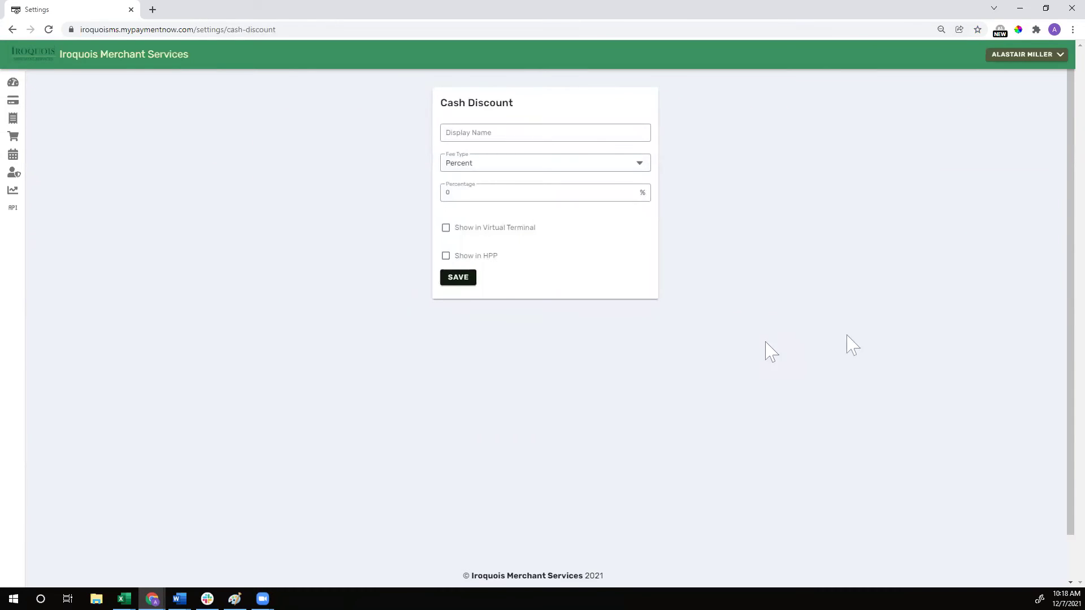
pyautogui.click(506, 167)
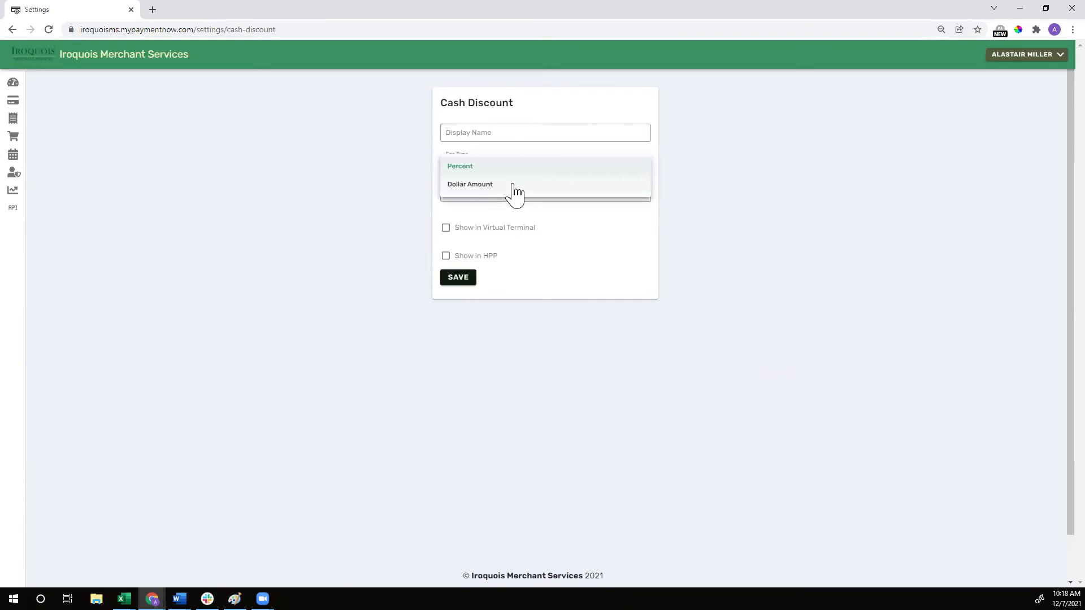
pyautogui.click(462, 185)
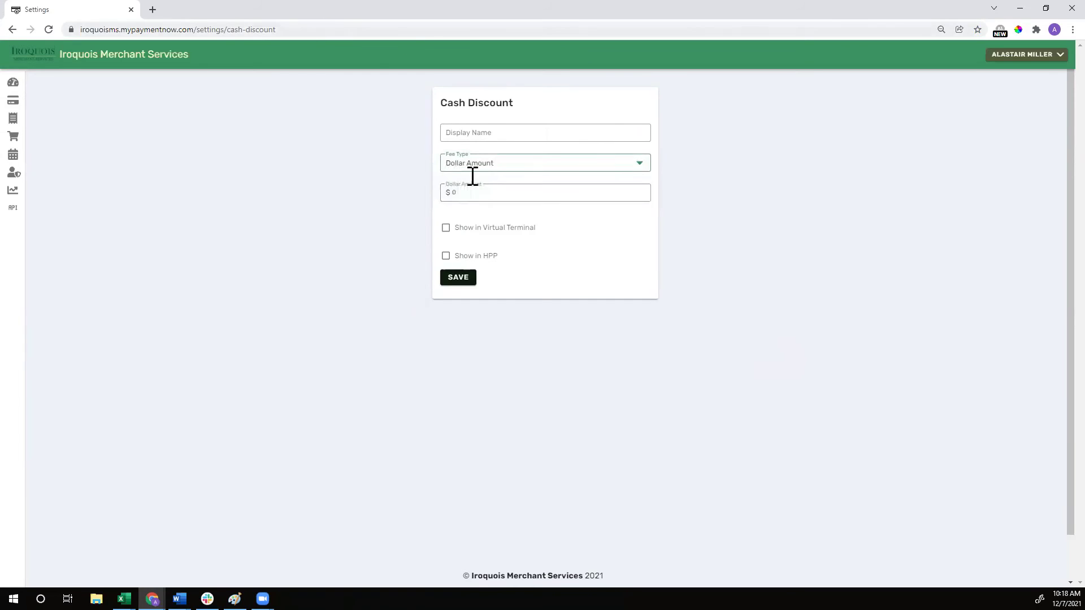
pyautogui.click(458, 132)
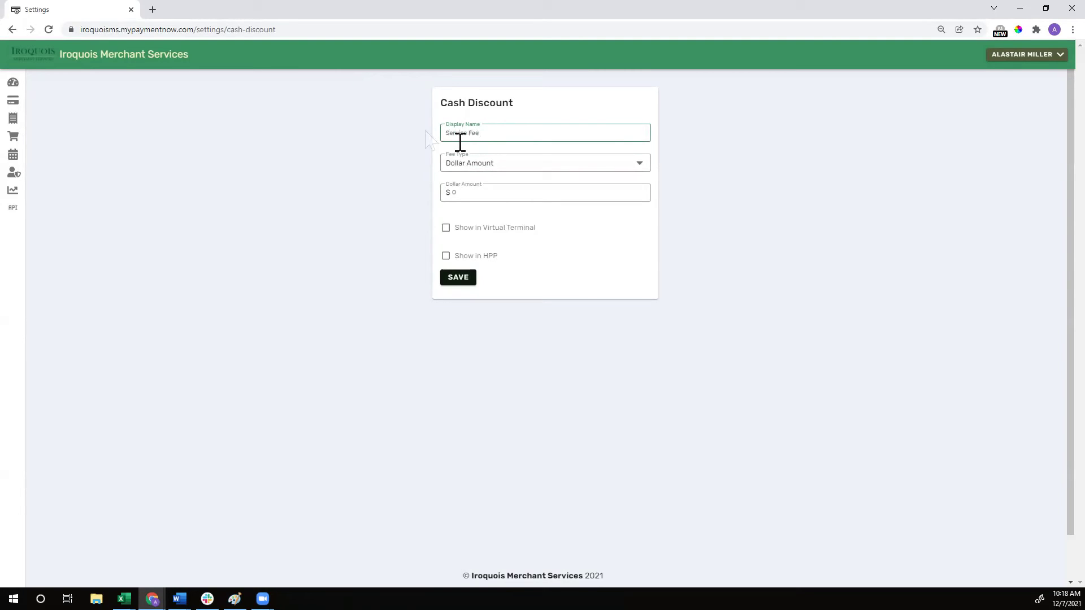
pyautogui.click(447, 229)
pyautogui.click(447, 257)
pyautogui.click(460, 191)
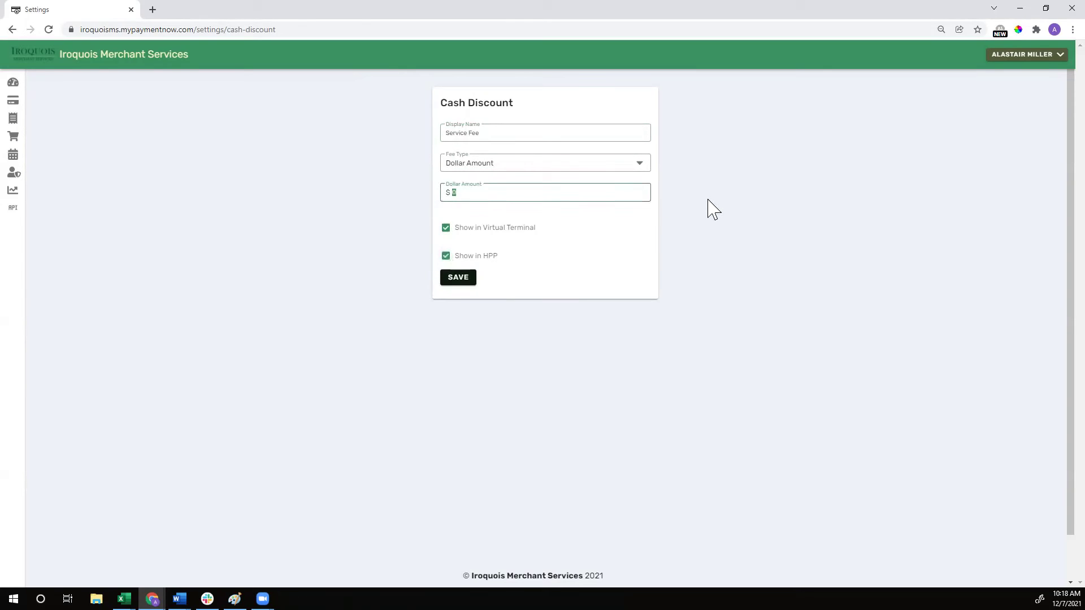
pyautogui.write('5.00')
pyautogui.click(446, 278)
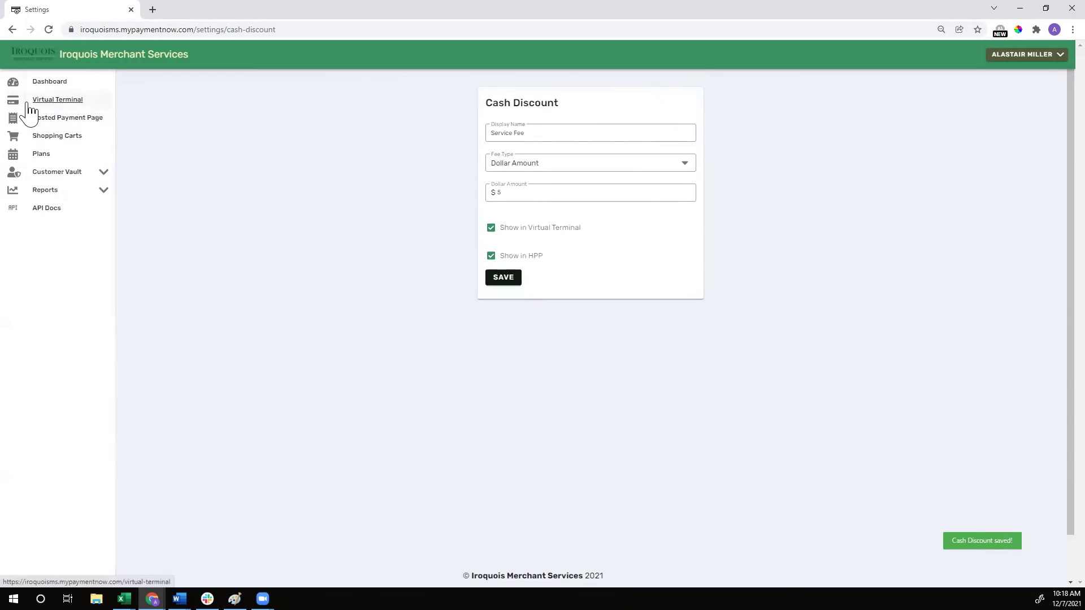
# Step: Open the Virtual Terminal and inspect the service fee and amount fields
pyautogui.click(31, 103)
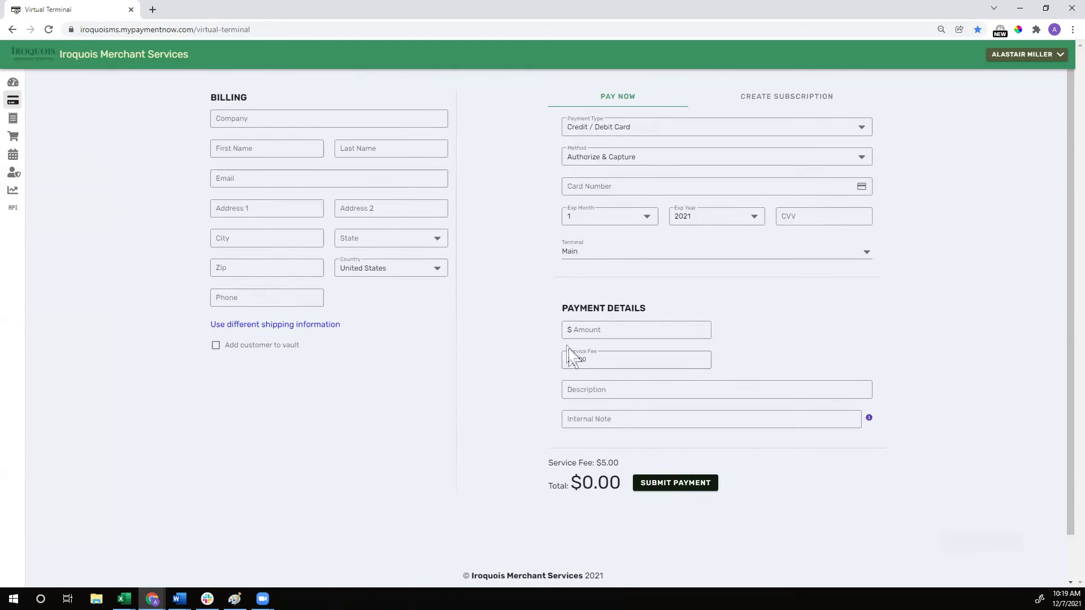
pyautogui.click(582, 367)
pyautogui.click(572, 373)
pyautogui.click(565, 333)
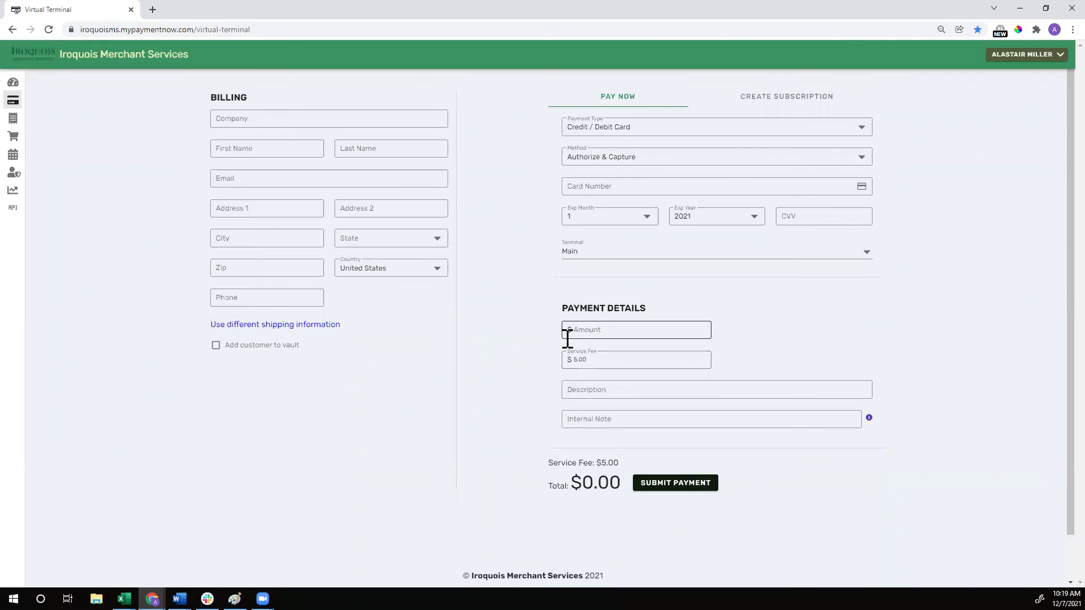
# Step: Fill in the billing first name, city and state for the test payment
pyautogui.click(251, 149)
pyautogui.write('Alastair')
pyautogui.press('Tab')
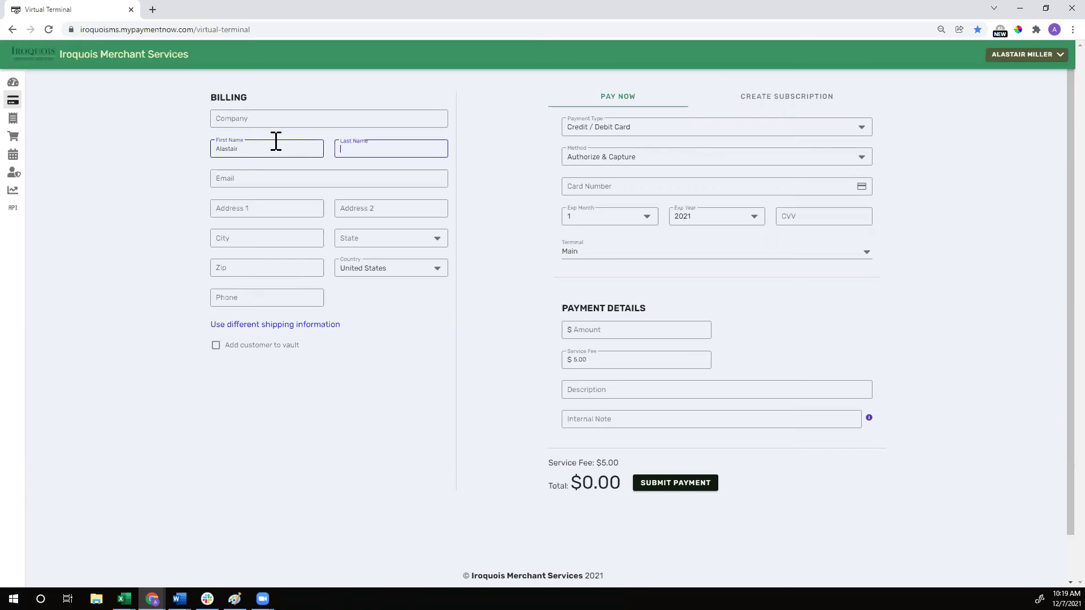
pyautogui.press('Tab')
pyautogui.press('Tab')
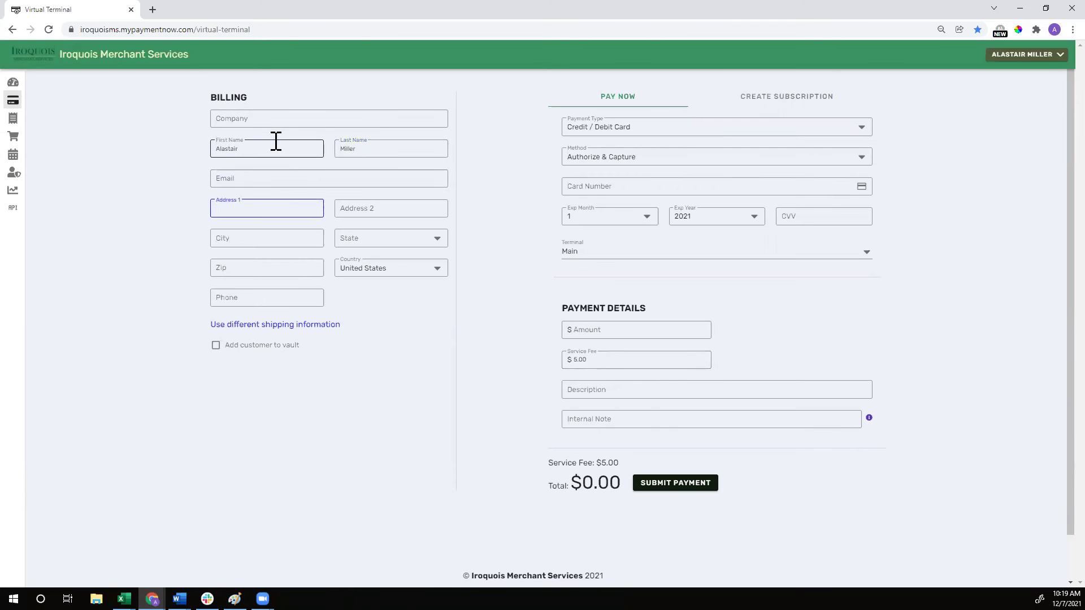
pyautogui.press('Tab')
pyautogui.press('Tab')
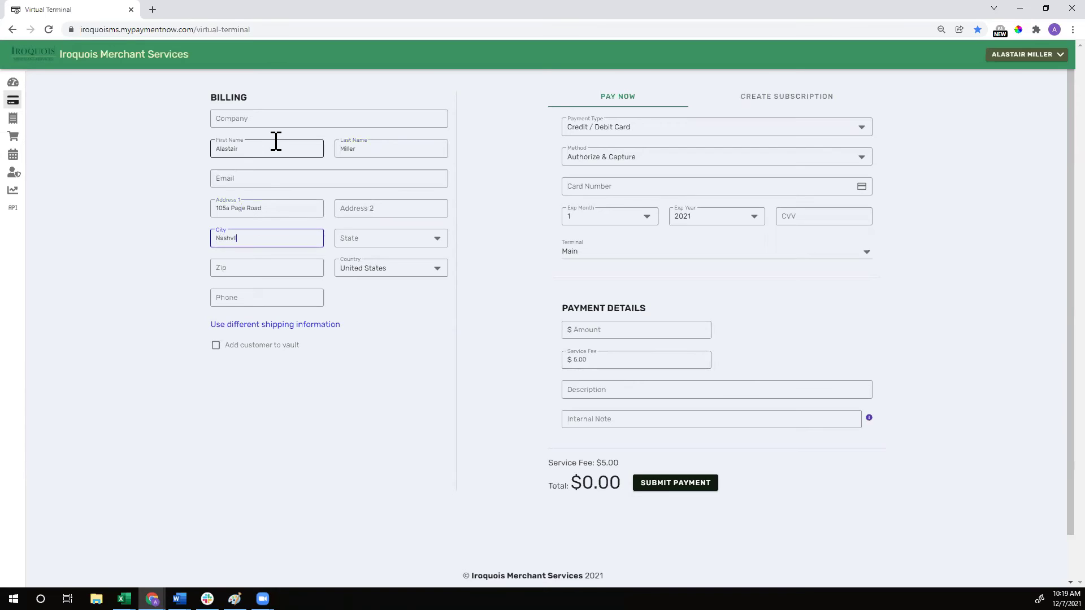
pyautogui.write('Nashville')
pyautogui.press('Tab')
pyautogui.write('Tenn')
pyautogui.press('Tab')
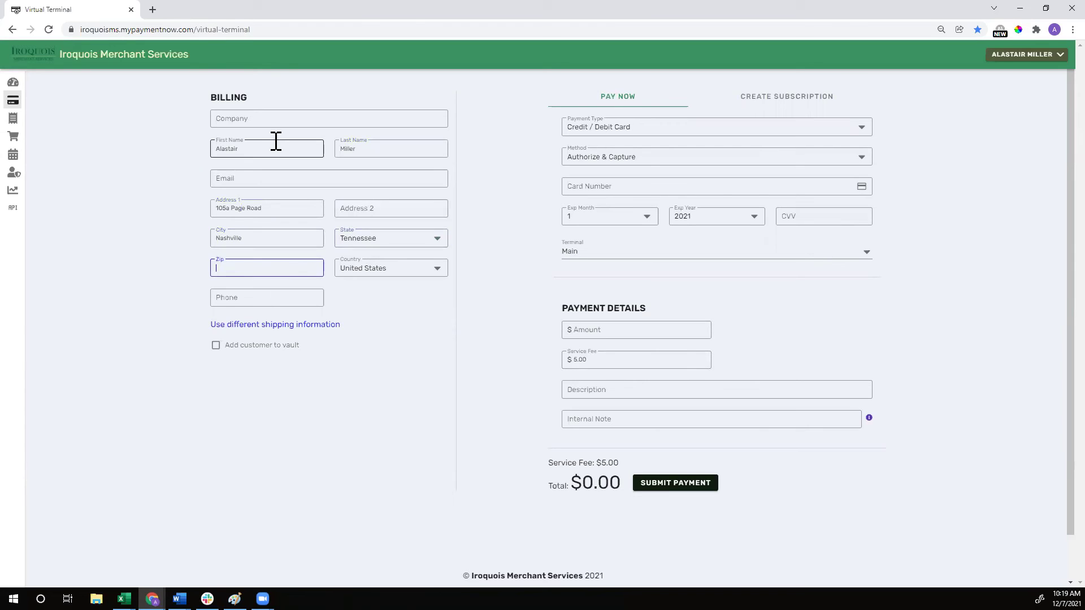
pyautogui.press('Tab')
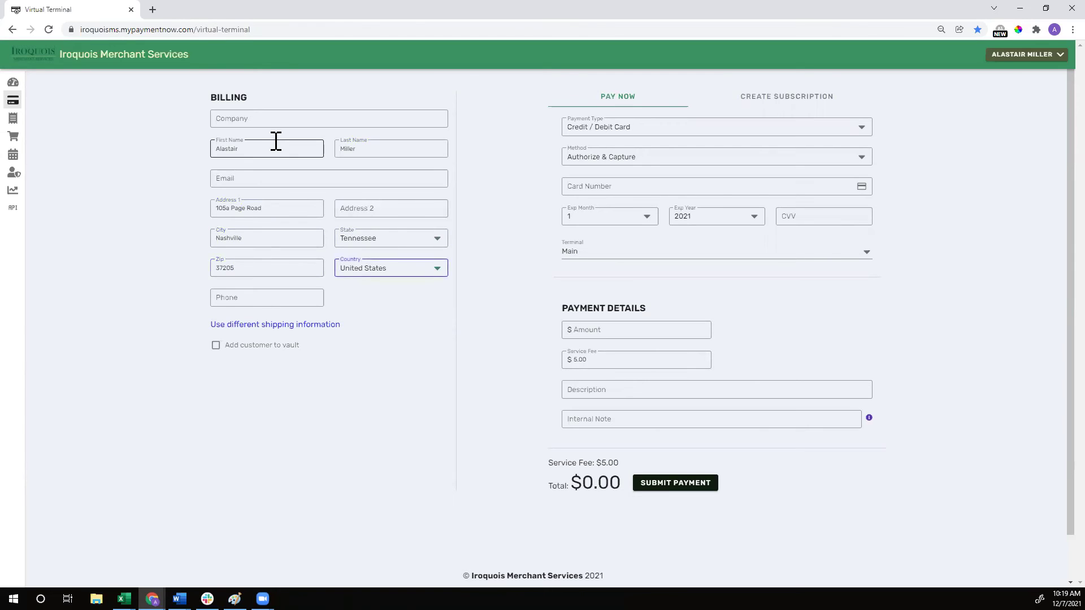
pyautogui.press('Tab')
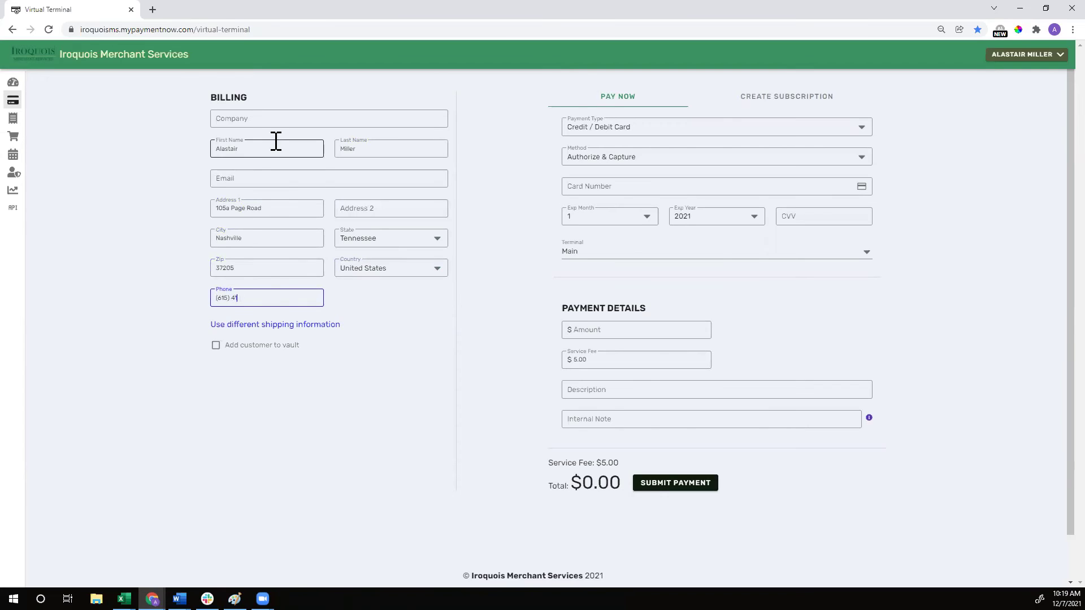
# Step: Enter the card number and a payment amount of 1 so the total updates
pyautogui.click(627, 186)
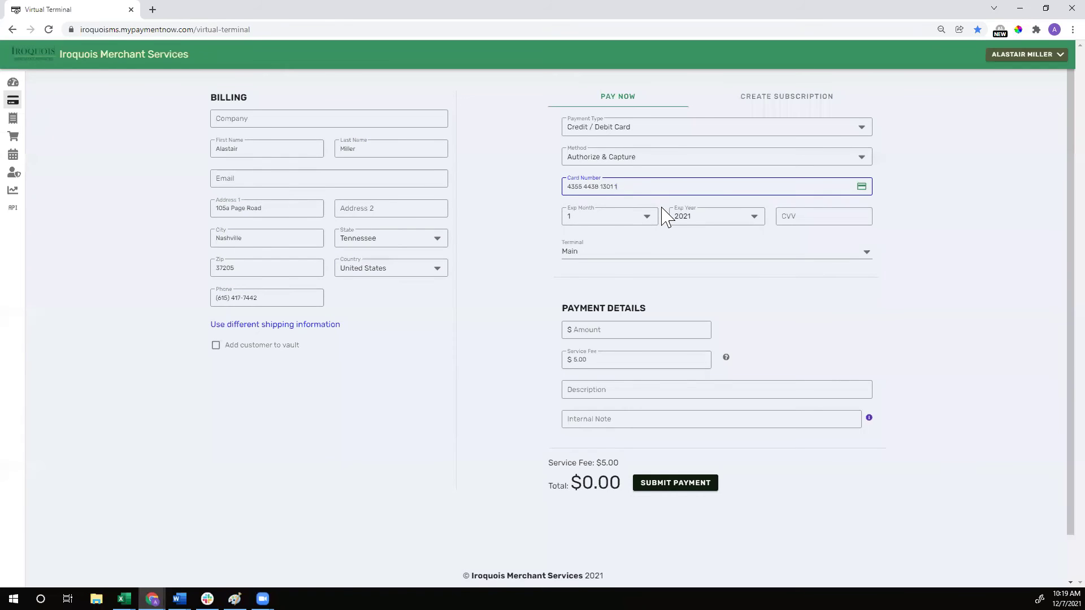
pyautogui.click(611, 327)
pyautogui.write('1')
pyautogui.click(468, 403)
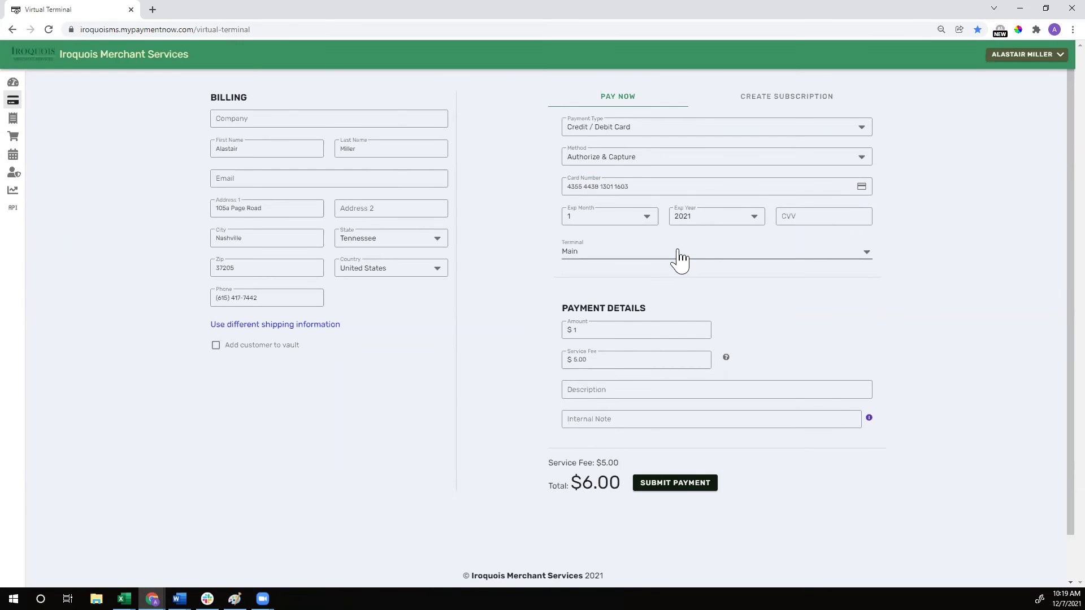
# Step: Set expiry 7/2025, enter the CVV, add description 'Test', and submit the $6.00 payment
pyautogui.click(627, 220)
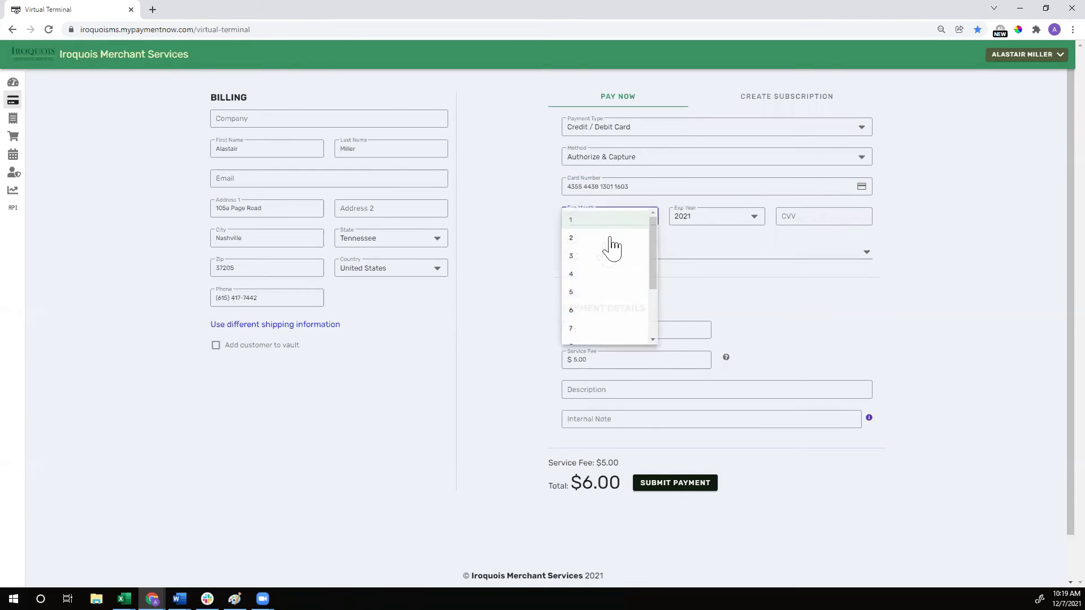
pyautogui.click(574, 329)
pyautogui.click(721, 221)
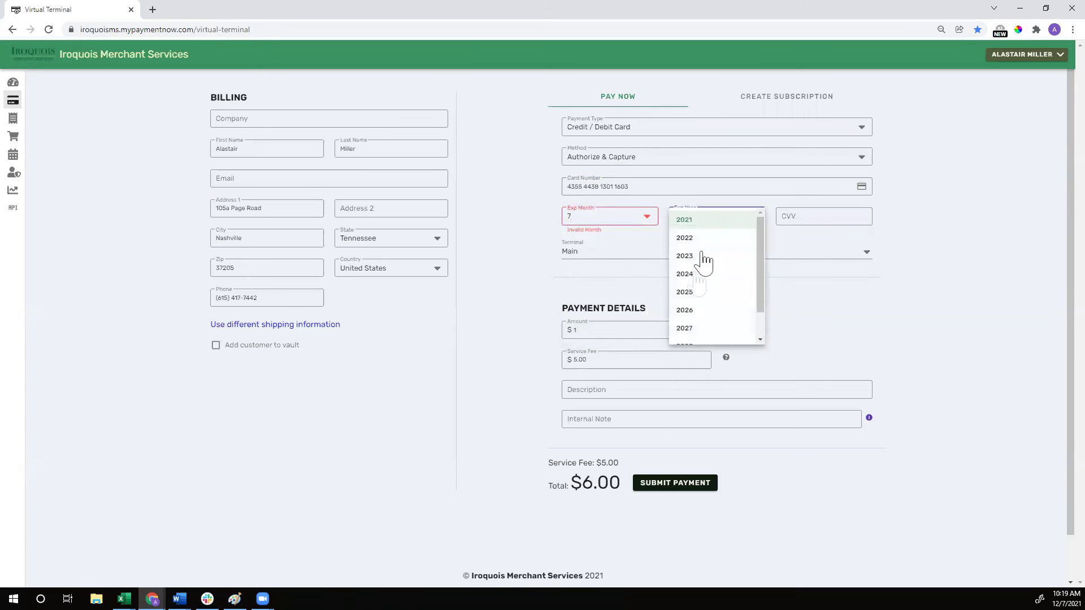
pyautogui.click(693, 293)
pyautogui.click(792, 217)
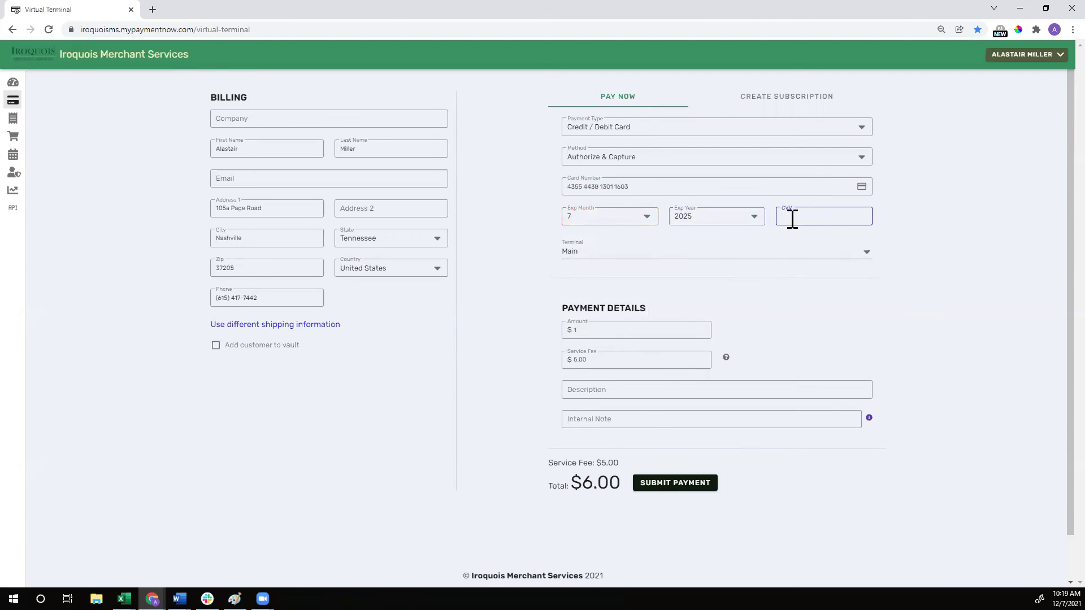
pyautogui.click(641, 384)
pyautogui.write('Test')
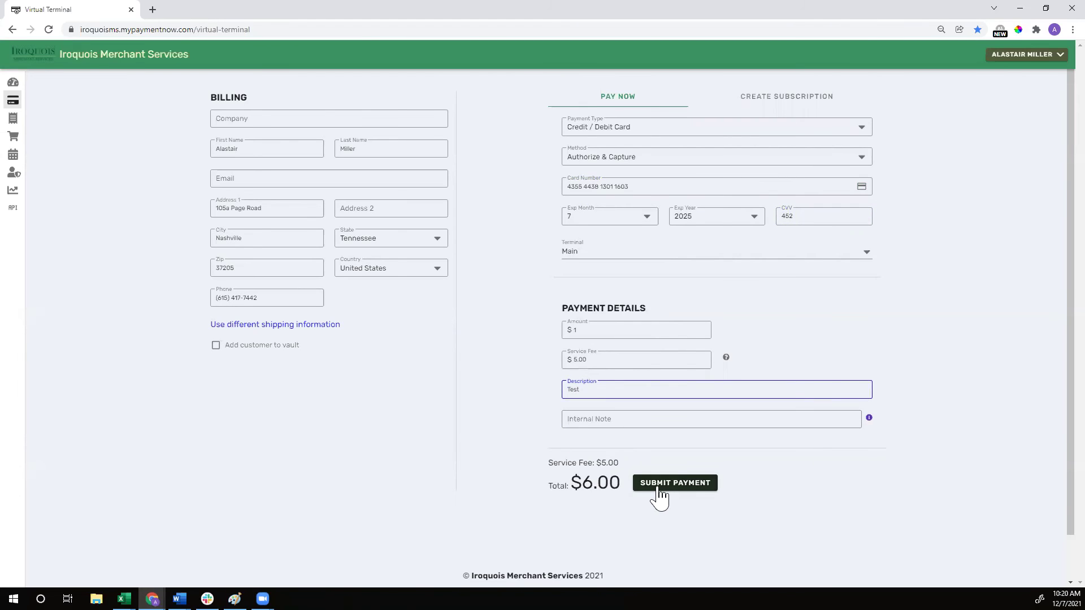
pyautogui.click(658, 485)
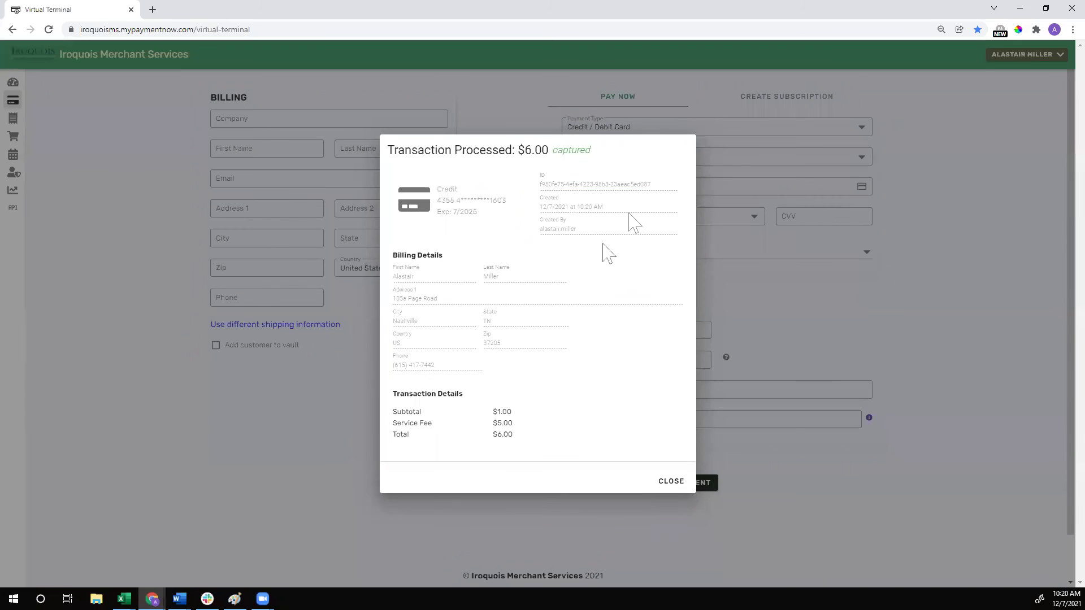
# Step: Check the receipt's subtotal and $5.00 Service Fee lines, then close it
pyautogui.moveTo(398, 412); pyautogui.dragTo(513, 412)
pyautogui.moveTo(404, 424); pyautogui.dragTo(520, 425)
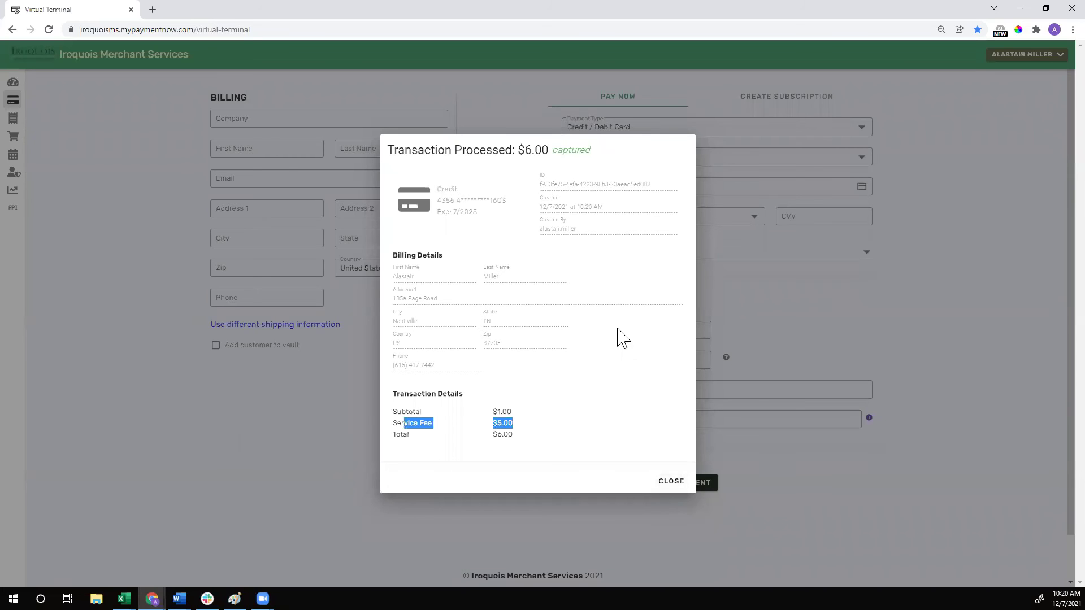
pyautogui.click(665, 488)
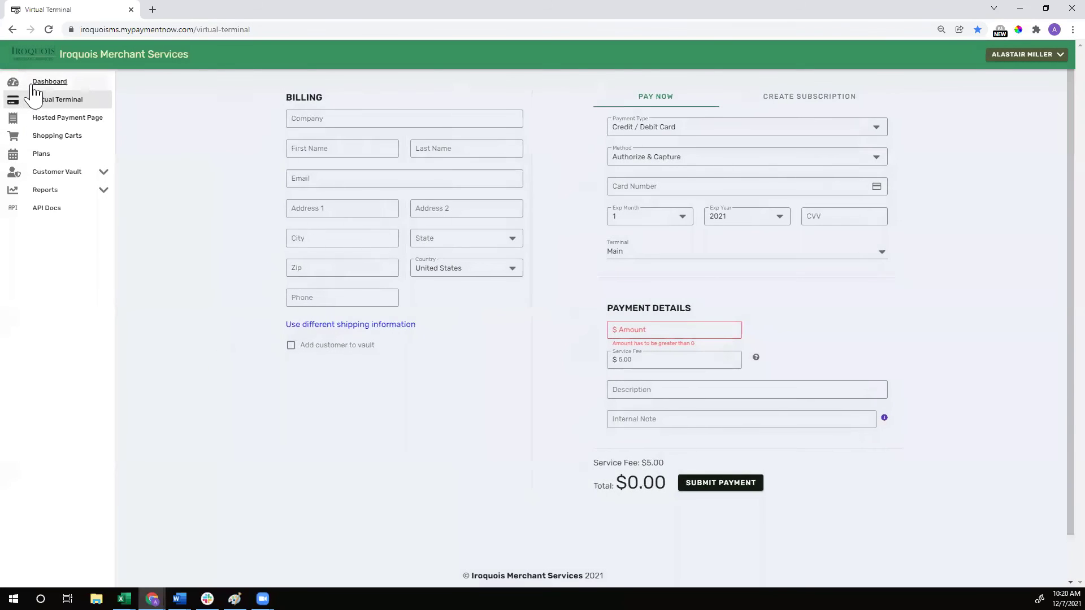
# Step: Open the Transaction Details report under Reports from the Dashboard
pyautogui.click(25, 83)
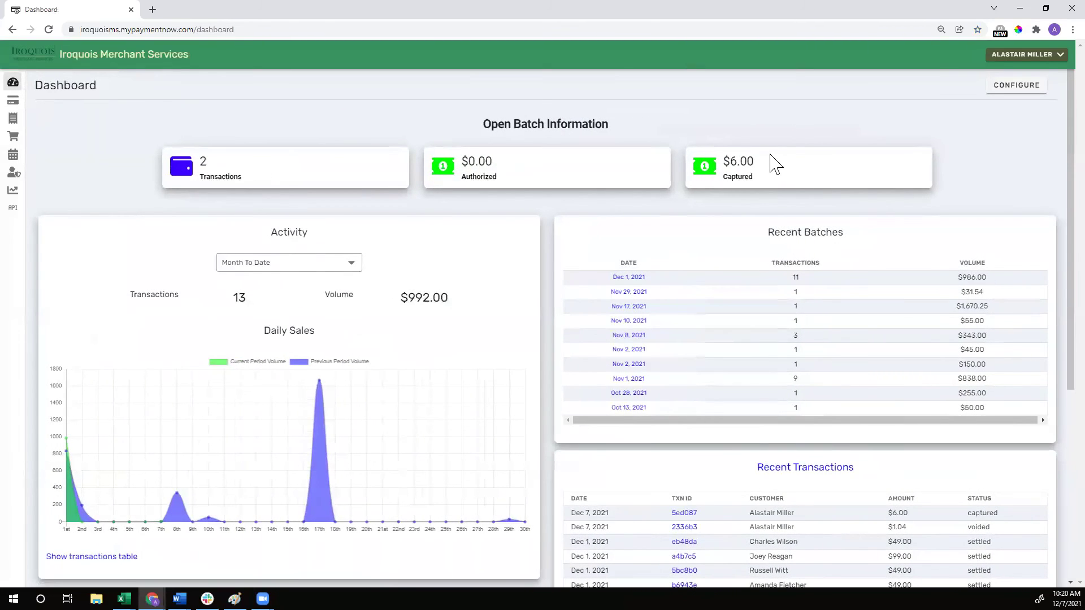
pyautogui.moveTo(19, 124)
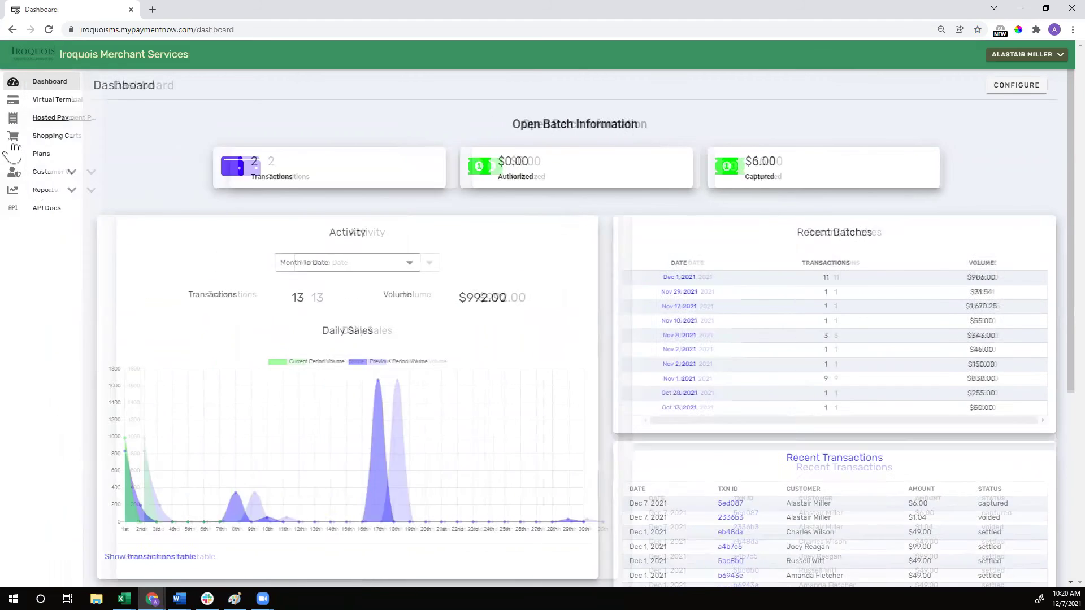
pyautogui.click(45, 191)
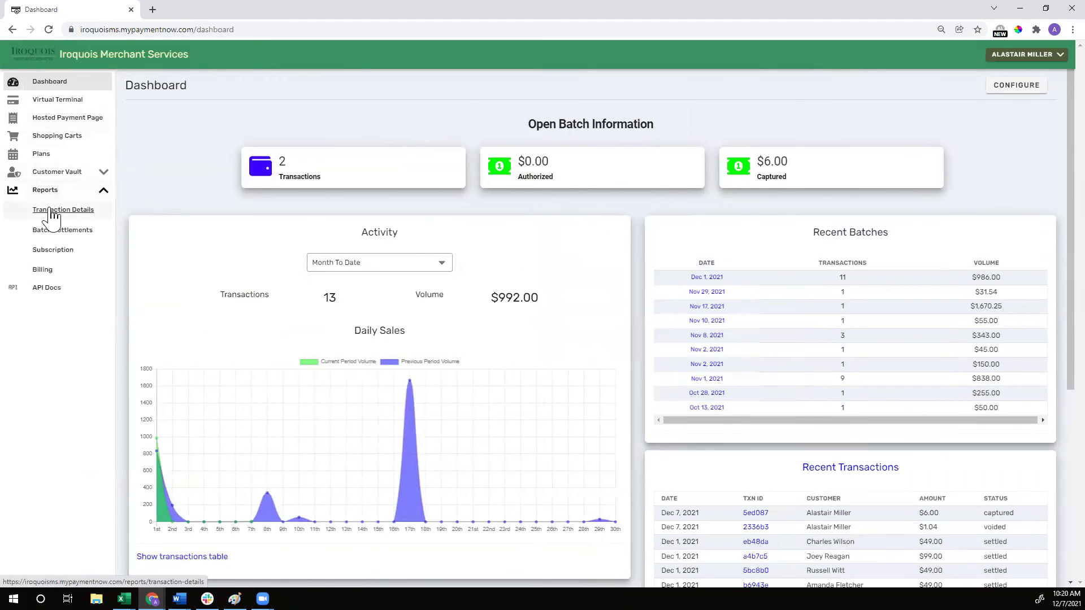
pyautogui.click(55, 211)
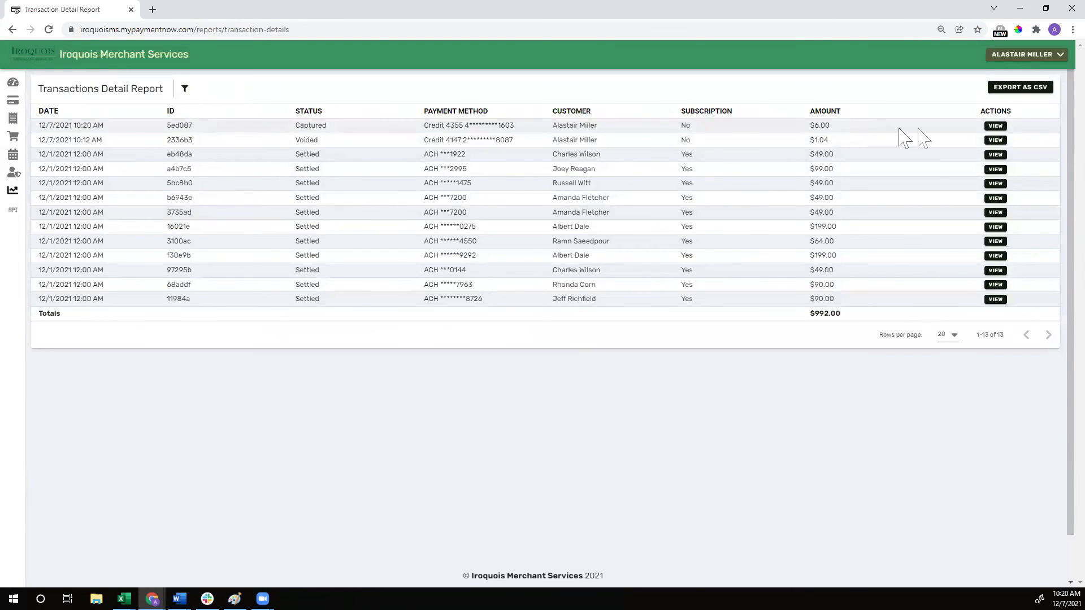
# Step: Compare the new $6.00 Captured payment with the earlier Voided $1.04 row
pyautogui.moveTo(301, 141); pyautogui.dragTo(845, 144)
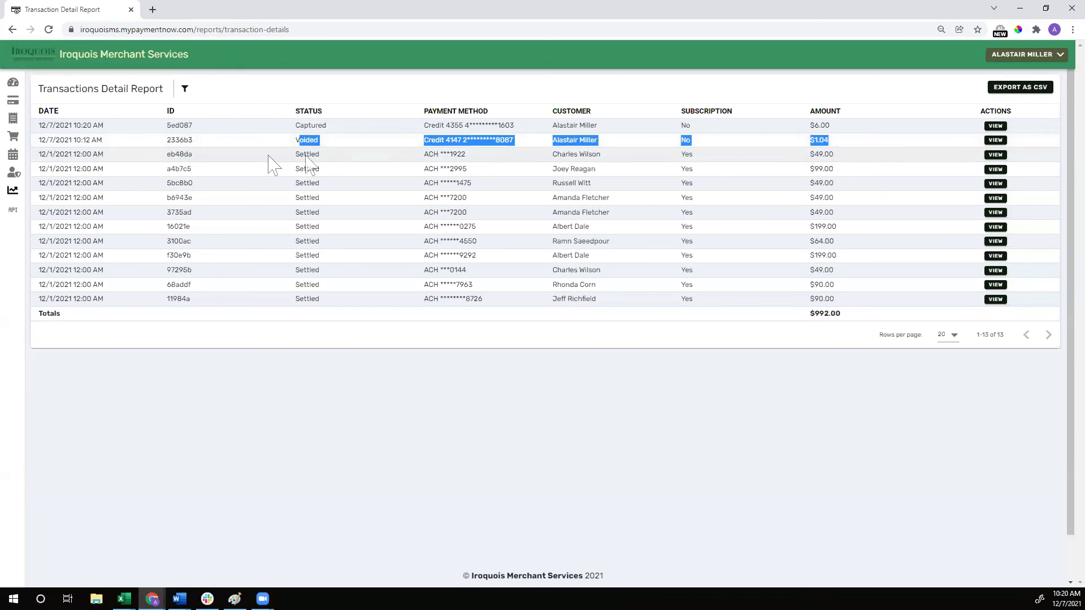
pyautogui.click(308, 141)
pyautogui.moveTo(300, 125); pyautogui.dragTo(335, 130)
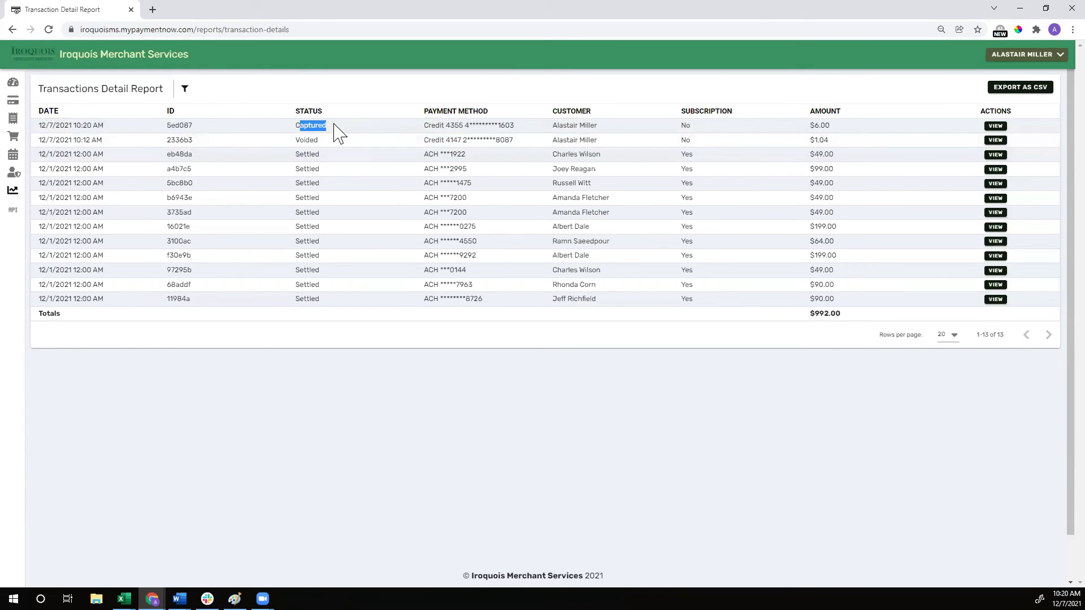
pyautogui.moveTo(297, 140); pyautogui.dragTo(827, 150)
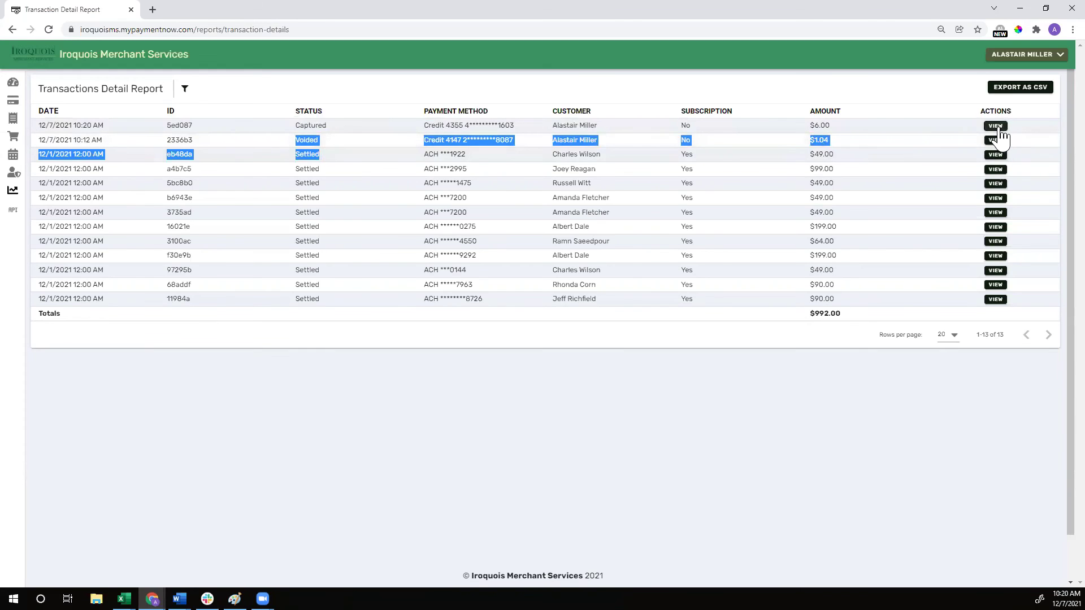
# Step: Void the $6.00 captured test transaction and return to the Dashboard
pyautogui.click(996, 125)
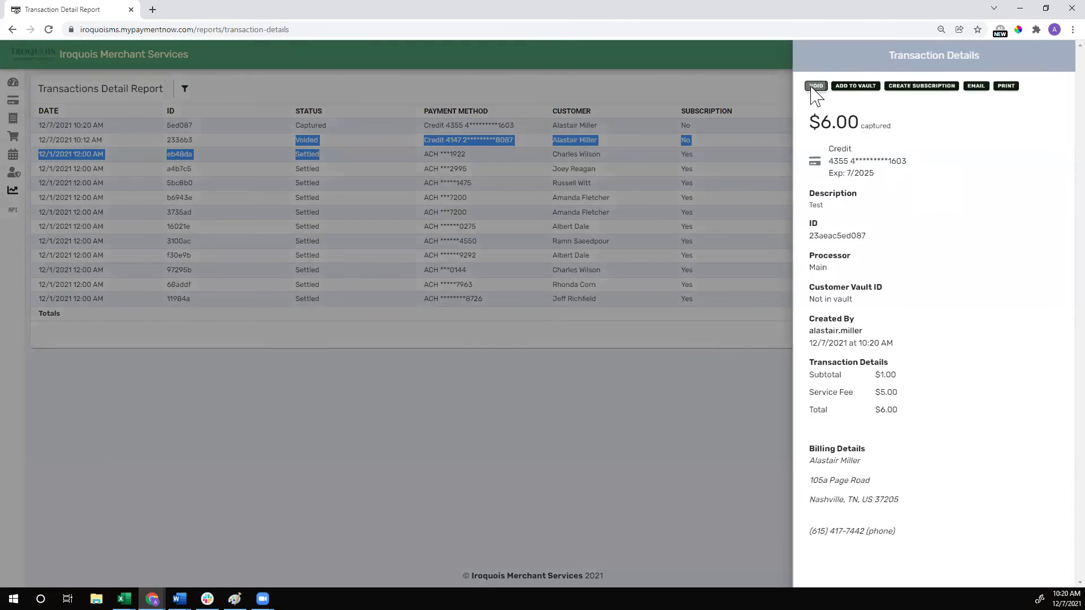
pyautogui.click(815, 86)
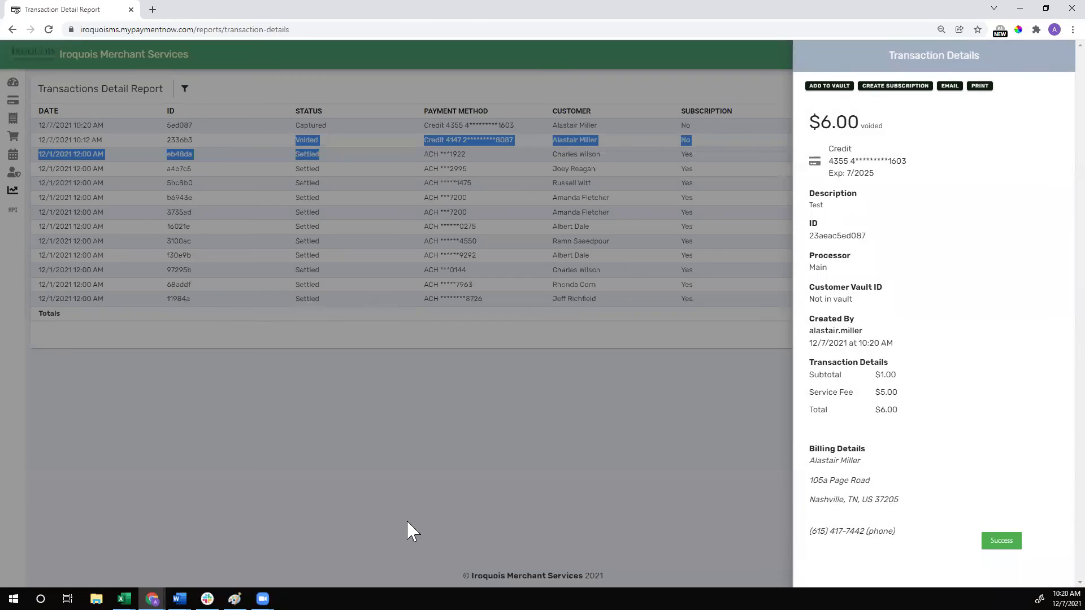
pyautogui.click(409, 528)
pyautogui.click(16, 85)
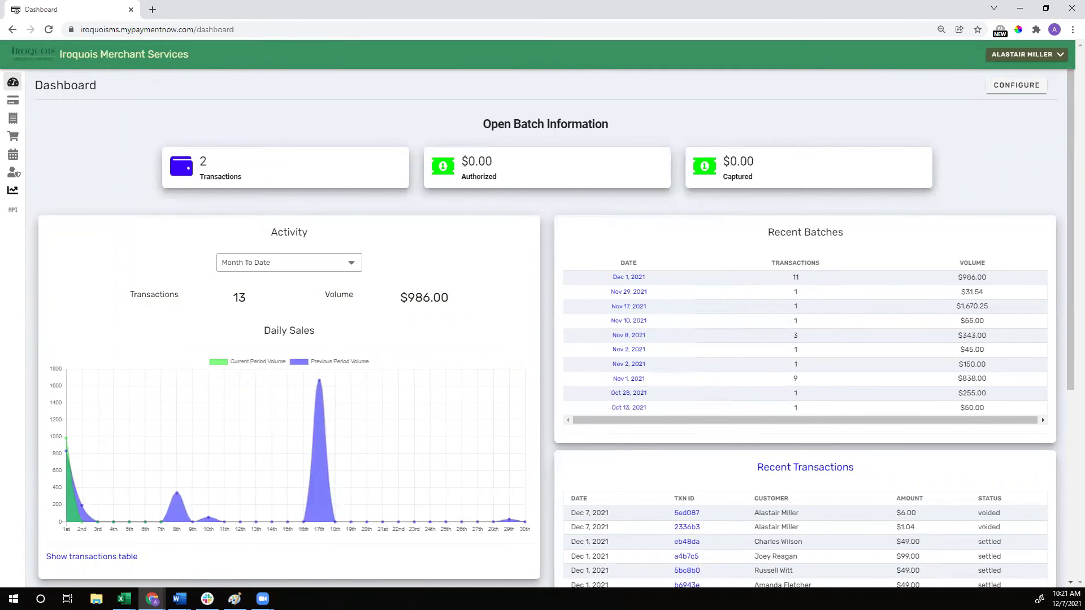
# Step: Rename the fee's display name to 'Cash Discount', save it, and check the Virtual Terminal
pyautogui.click(1024, 54)
pyautogui.click(981, 75)
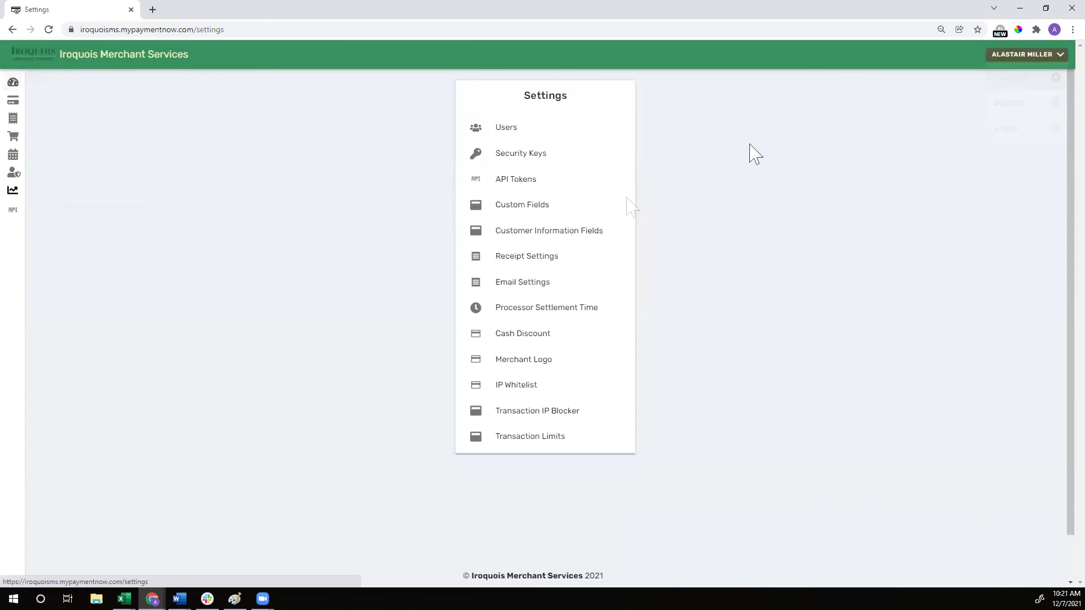
pyautogui.click(508, 334)
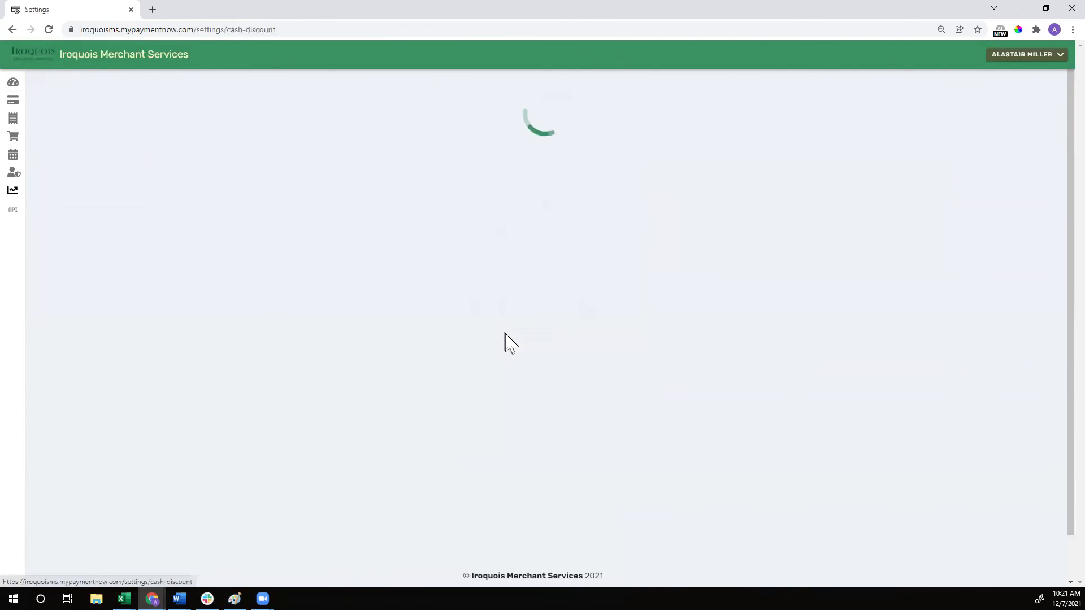
pyautogui.moveTo(494, 135); pyautogui.dragTo(367, 156)
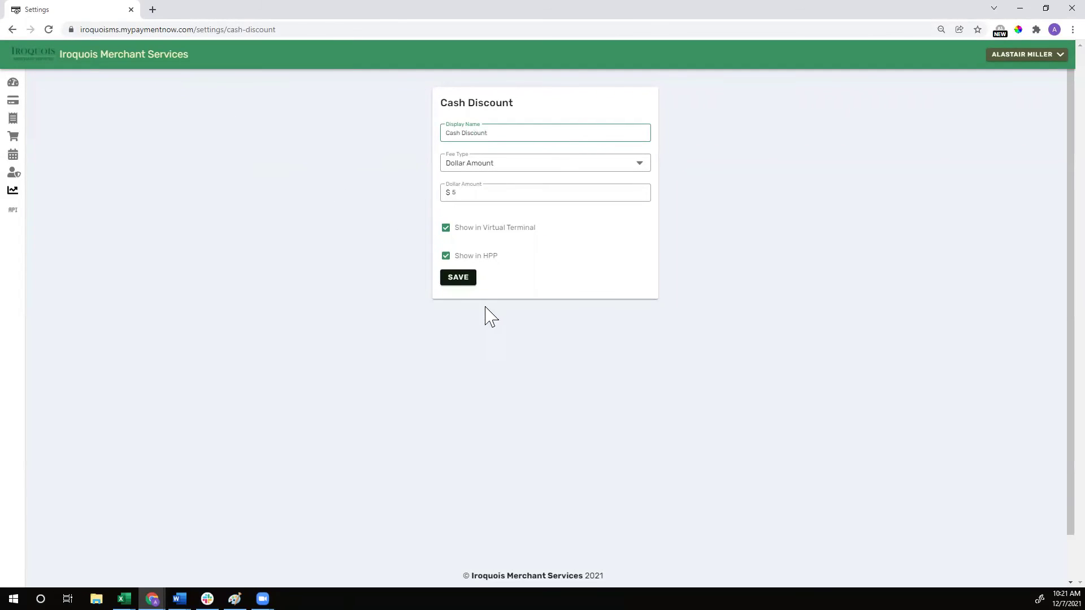
pyautogui.click(453, 289)
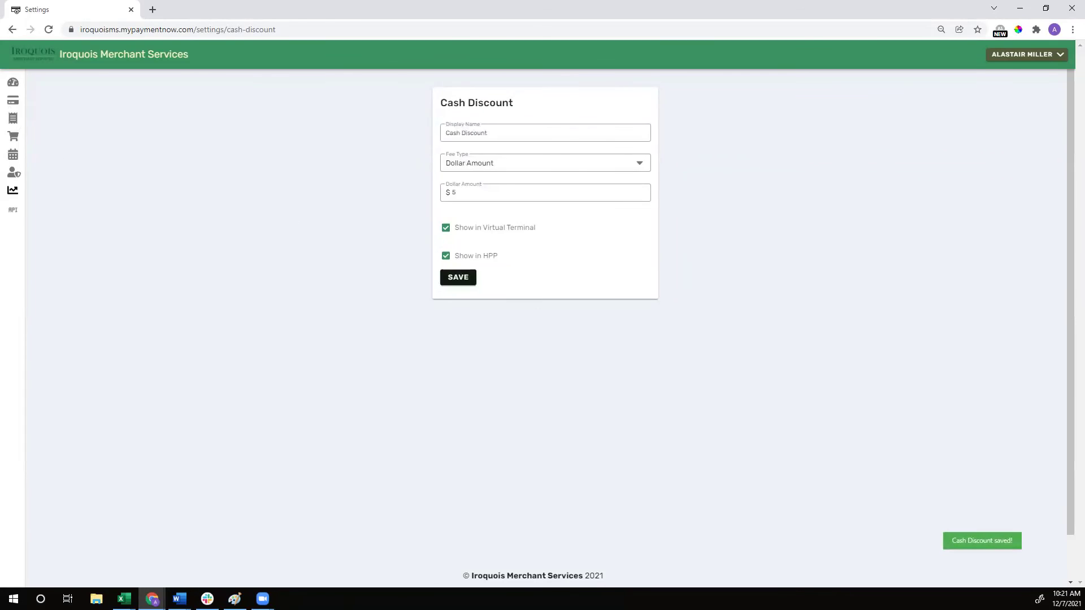
pyautogui.click(31, 101)
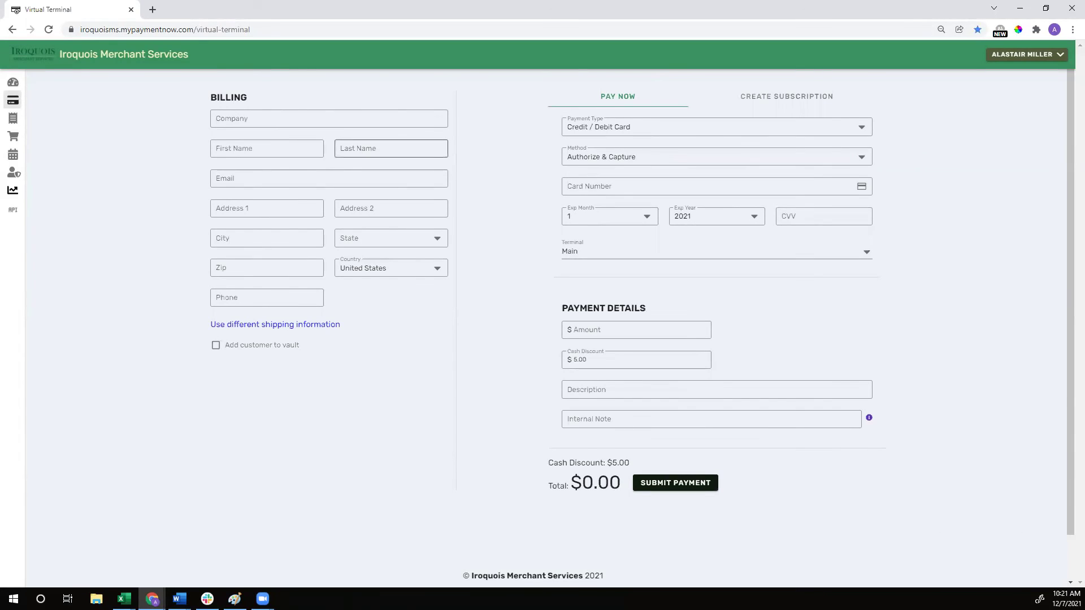
# Step: Add a Standard hosted payment page named 'Test 324' using the Main card processor
pyautogui.moveTo(31, 153)
pyautogui.click(50, 120)
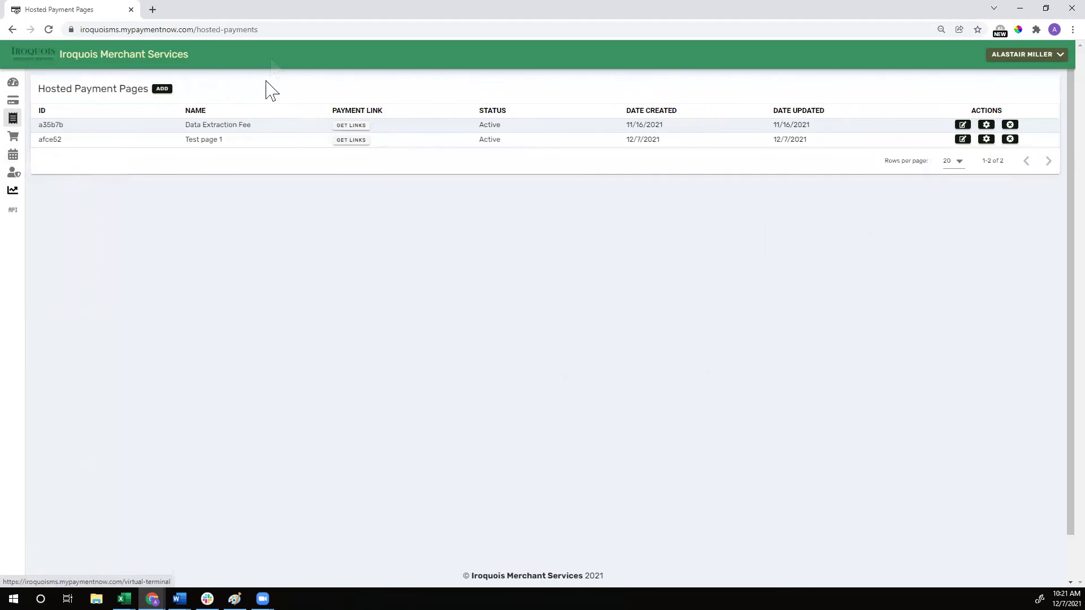
pyautogui.click(163, 89)
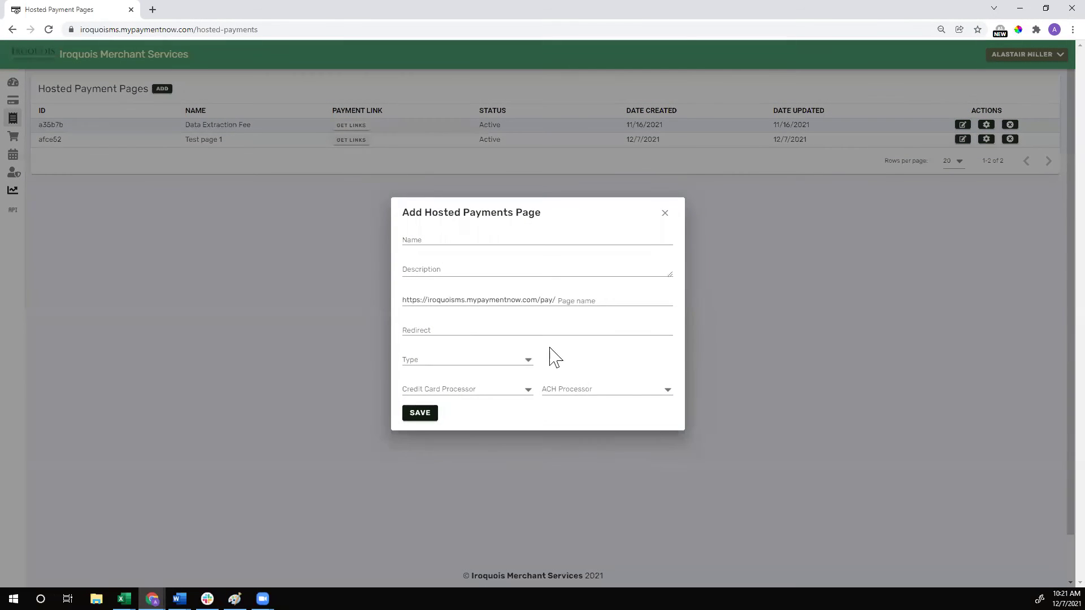
pyautogui.click(434, 237)
pyautogui.write('Test 324')
pyautogui.press('Tab')
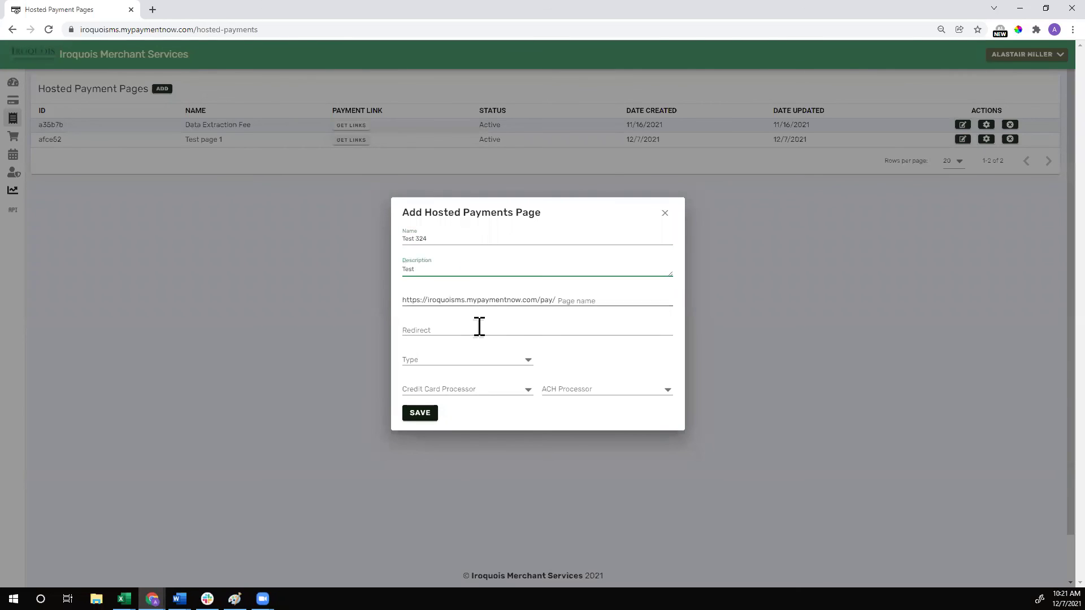
pyautogui.click(435, 362)
pyautogui.click(424, 390)
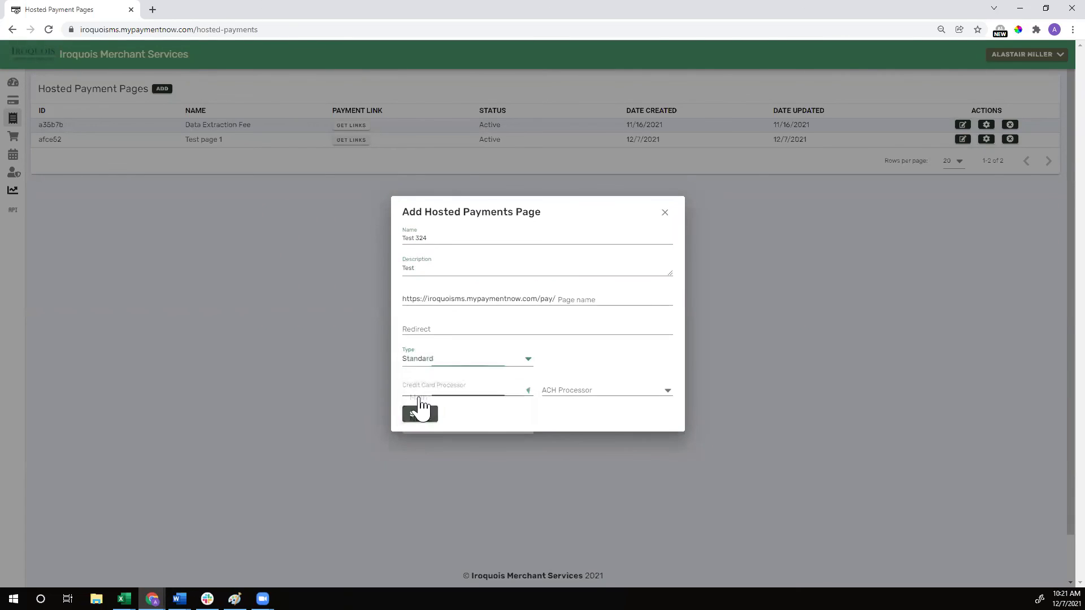
pyautogui.click(419, 397)
pyautogui.click(422, 416)
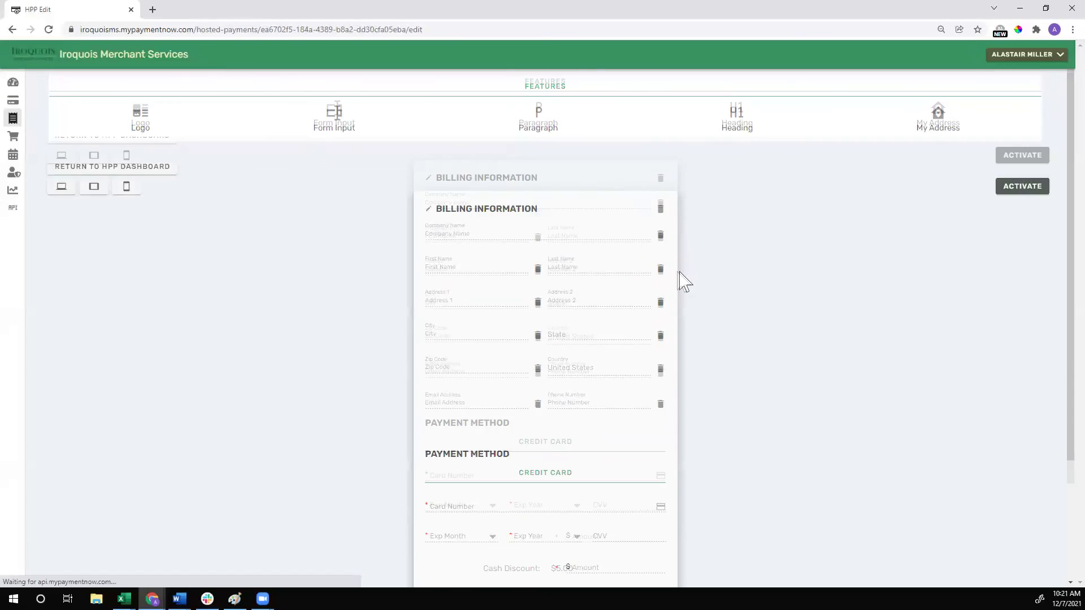
# Step: Verify the Test 324 hosted page shows a $5.00 Cash Discount, then return to the Dashboard
pyautogui.scroll(-3, 680, 281)
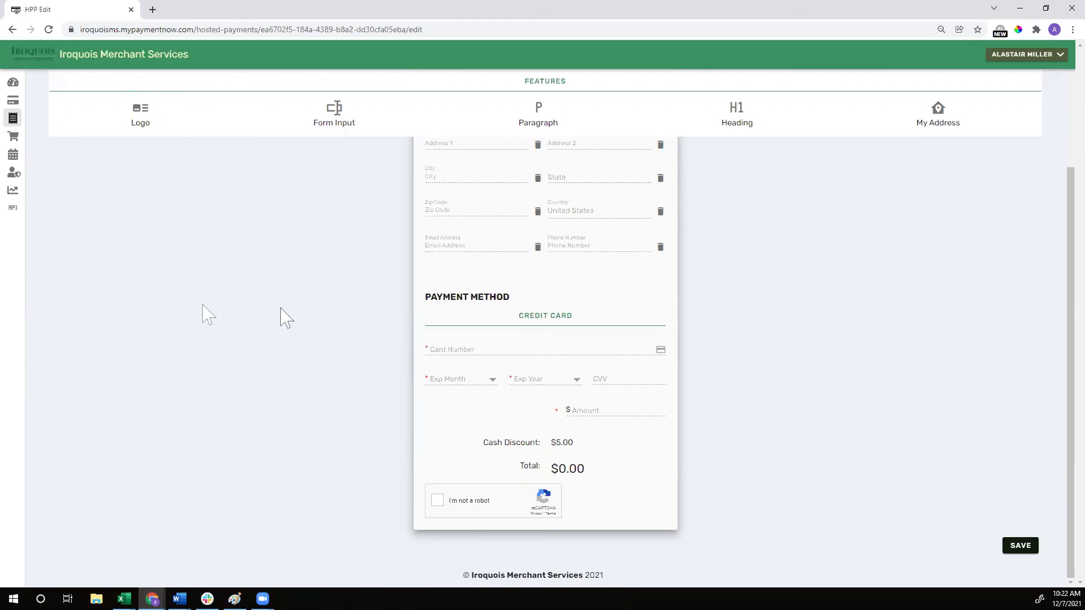
pyautogui.click(35, 85)
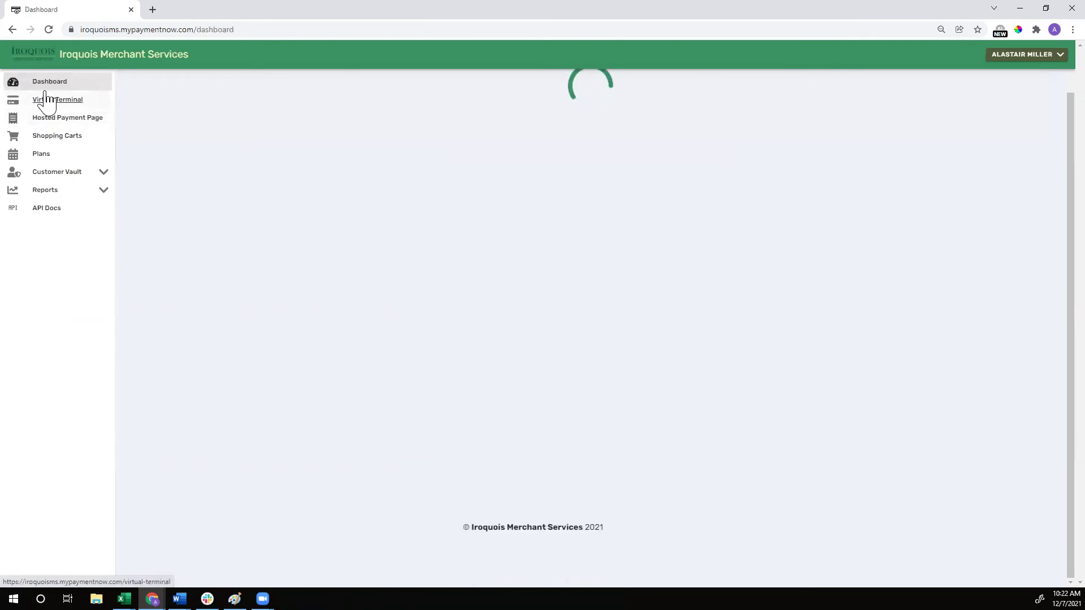